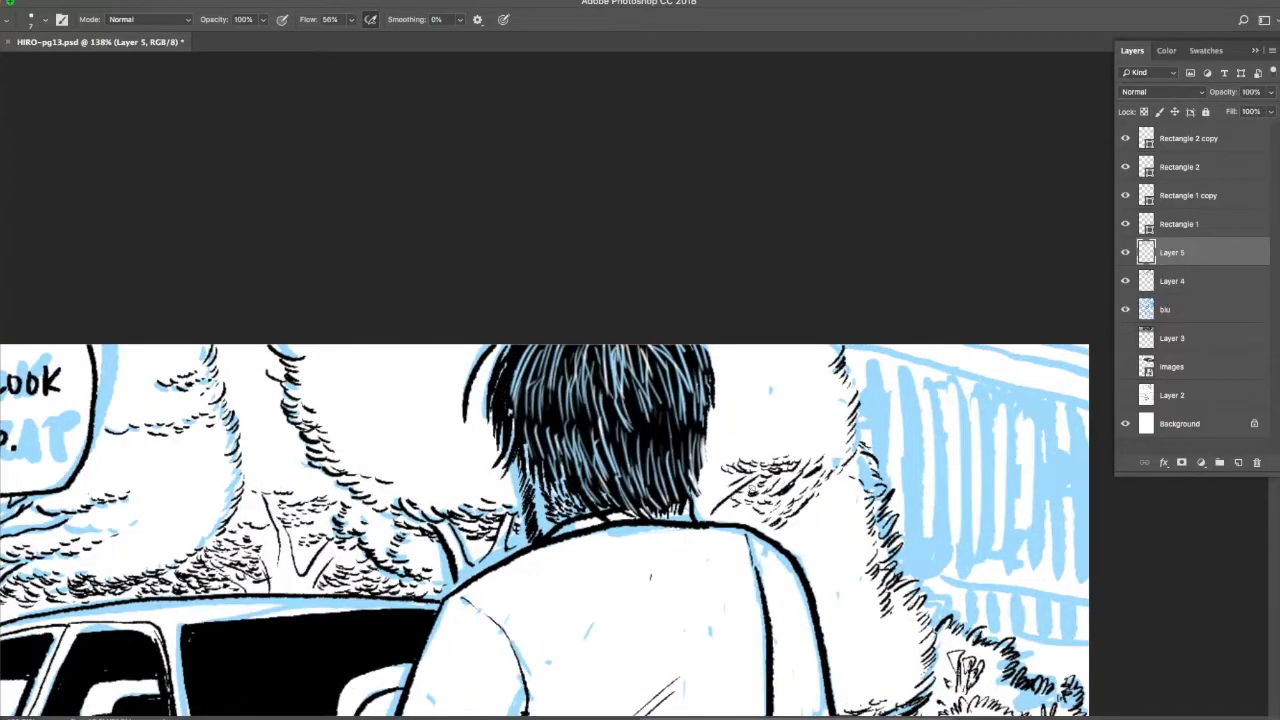
- Ink leaf texture on the trees behind the dark-haired man and on the foliage to his right
drag(833, 449, 790, 442)
drag(360, 468, 422, 460)
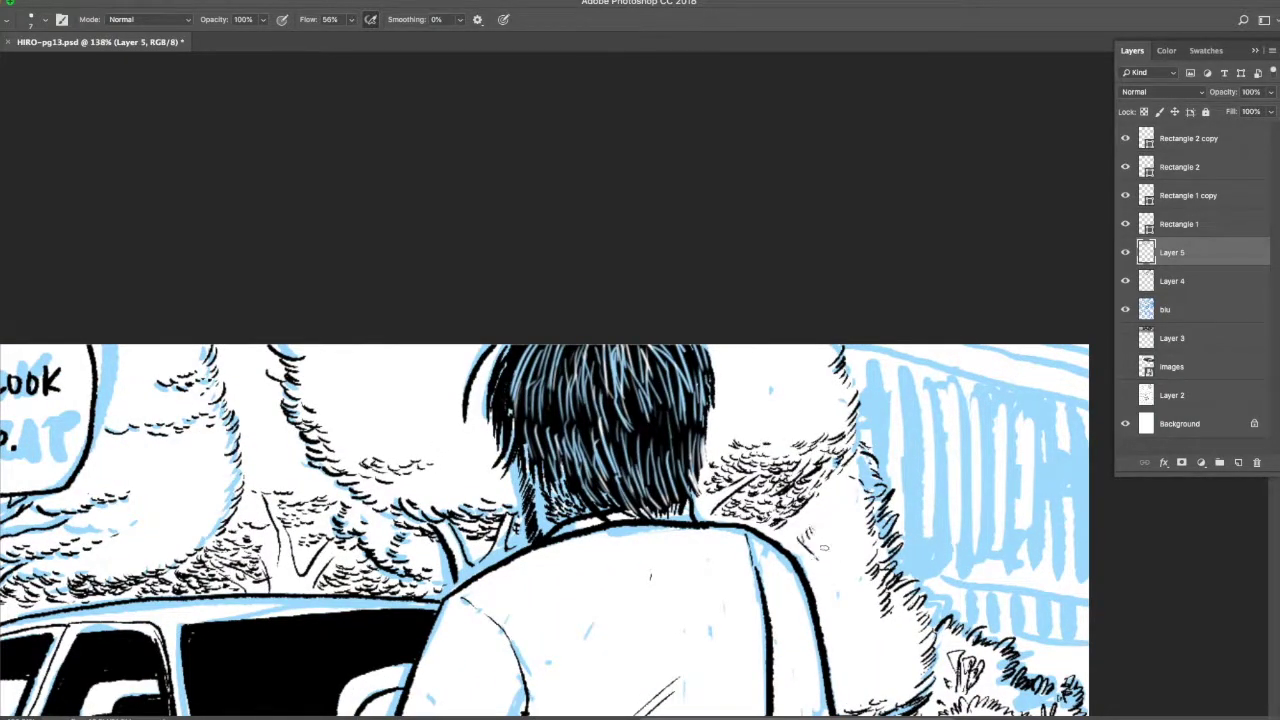
drag(849, 537, 869, 561)
drag(859, 619, 875, 679)
mouse_move(885, 645)
mouse_down()
mouse_move(822, 500)
mouse_move(750, 583)
mouse_up()
- Rotate the canvas and ink the long roof and base lines of the columned building behind the trees
key(r)
drag(852, 335, 813, 251)
drag(680, 256, 910, 218)
drag(775, 212, 898, 188)
drag(822, 444, 994, 402)
drag(914, 464, 1010, 434)
- Ink the long vertical column lines of the building behind the trees, following the blue sketch
drag(904, 230, 961, 385)
mouse_move(881, 236)
mouse_down()
mouse_move(936, 392)
mouse_move(906, 400)
mouse_up()
drag(820, 242, 881, 415)
mouse_move(791, 247)
mouse_down()
mouse_move(856, 420)
mouse_move(831, 415)
mouse_up()
mouse_move(728, 257)
mouse_down()
mouse_move(790, 380)
mouse_move(725, 333)
mouse_up()
- Ink the short railing posts and remaining small details along the columned building
drag(981, 408, 985, 437)
mouse_move(956, 415)
mouse_down()
mouse_move(962, 443)
mouse_move(935, 456)
mouse_up()
drag(905, 429, 910, 456)
drag(882, 434, 887, 462)
drag(858, 440, 864, 465)
drag(1004, 574, 1057, 541)
key(super+z)
drag(972, 476, 1020, 457)
drag(899, 377, 911, 417)
mouse_move(937, 394)
mouse_down()
mouse_move(944, 408)
mouse_move(967, 404)
mouse_up()
drag(879, 410, 883, 421)
drag(824, 425, 831, 436)
- Straighten the canvas and ink the lower and right border of the caption box in the panel's upper-left corner
drag(738, 368, 1100, 120)
key(r)
mouse_move(653, 535)
mouse_down()
mouse_move(586, 529)
mouse_move(655, 672)
mouse_up()
drag(219, 328, 534, 328)
drag(566, 233, 534, 329)
drag(219, 341, 538, 341)
- Letter the word "LATER" in thick black strokes inside the caption box
drag(268, 251, 312, 301)
mouse_move(340, 250)
mouse_down()
mouse_move(322, 304)
mouse_move(356, 302)
mouse_up()
drag(357, 250, 406, 250)
mouse_move(384, 252)
mouse_down()
mouse_move(386, 303)
mouse_move(450, 250)
mouse_up()
drag(466, 250, 466, 304)
drag(468, 250, 510, 302)
- Reduce the brush size to 7, tilt the canvas and ink the ledge line across the building under the caption
key([)
key([)
key([)
key([)
key(r)
drag(660, 270, 671, 270)
drag(219, 380, 708, 356)
- Ink the partly hidden windows under the caption box and the first edges of the tall windows beside it
drag(679, 236, 677, 326)
drag(598, 240, 600, 334)
drag(436, 328, 436, 340)
drag(370, 322, 370, 348)
drag(293, 316, 293, 348)
mouse_move(236, 312)
mouse_down()
mouse_move(236, 356)
mouse_move(262, 352)
mouse_up()
drag(294, 346, 326, 342)
drag(370, 344, 400, 340)
- Complete the frames and crossbars of the two tall windows between the caption box and the bald man
drag(628, 328, 632, 236)
drag(602, 240, 714, 236)
drag(714, 236, 712, 326)
drag(680, 278, 712, 276)
drag(680, 326, 710, 324)
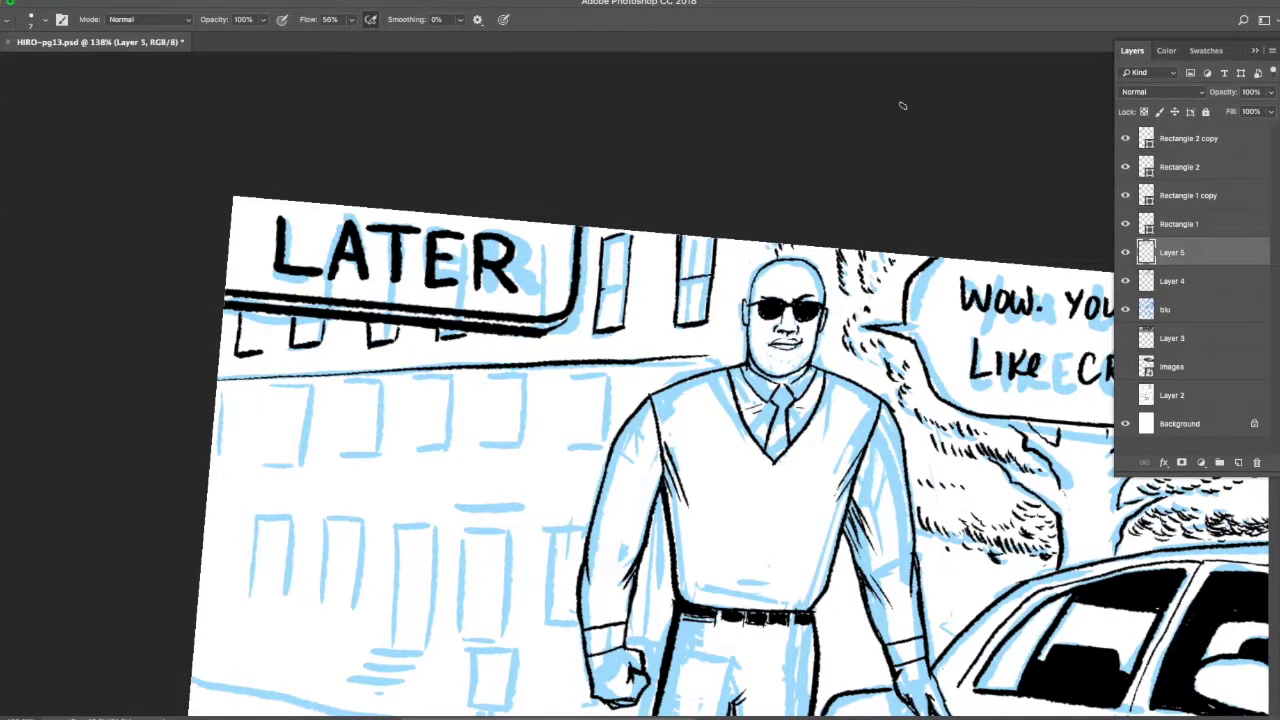
- Ink the right edges, tops and sills of the windows in the row just below the building's ledge
drag(229, 423, 227, 464)
drag(308, 386, 304, 462)
drag(310, 387, 292, 389)
drag(383, 383, 380, 452)
drag(378, 455, 346, 457)
mouse_move(420, 381)
mouse_down()
mouse_move(455, 378)
mouse_move(452, 448)
mouse_up()
drag(450, 452, 416, 453)
drag(494, 379, 488, 446)
- Ink the window nearest the bald man and add the left edges of the other windows in that row
drag(568, 376, 604, 376)
drag(604, 376, 606, 446)
drag(572, 377, 569, 421)
drag(492, 378, 486, 432)
drag(422, 381, 417, 430)
drag(350, 385, 343, 453)
- Ink the two left ground-floor windows and the frame of the tall doorway
drag(258, 518, 251, 597)
drag(332, 518, 324, 595)
drag(401, 520, 394, 634)
drag(398, 520, 441, 518)
drag(441, 520, 437, 644)
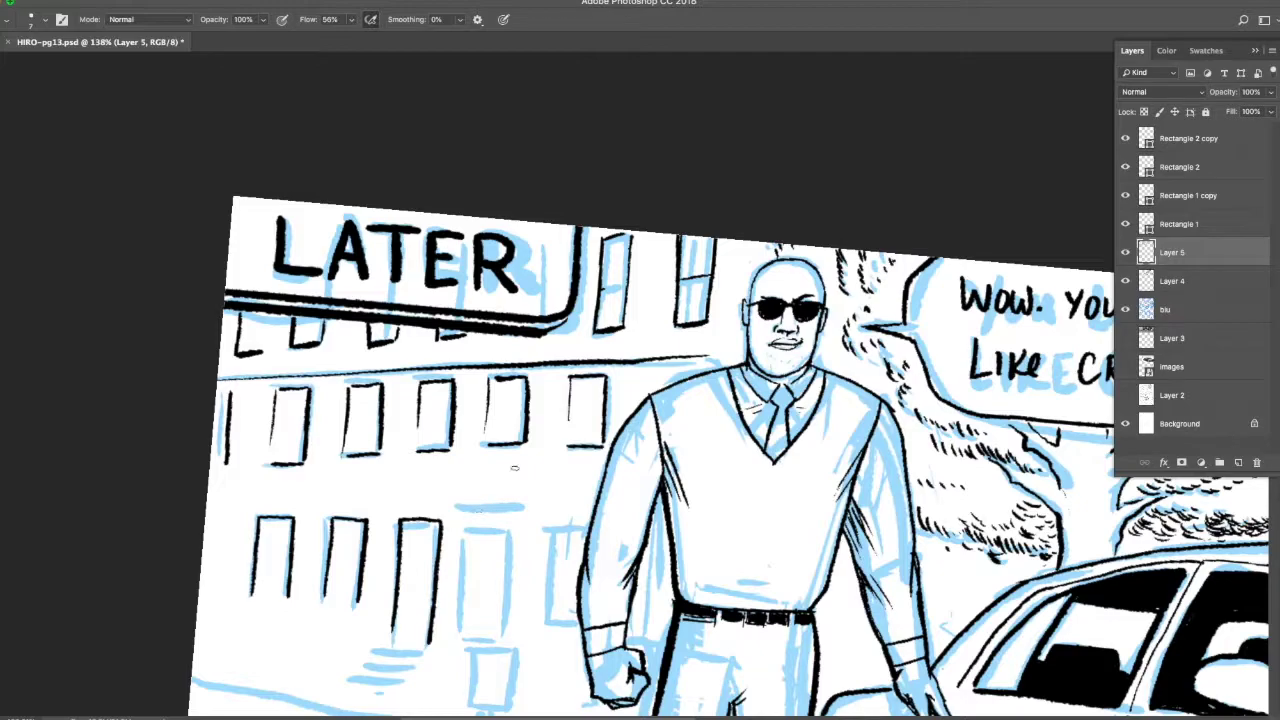
- Ink the ground-floor windows between the doorway and the bald man, plus the edge of the leftmost window
drag(464, 529, 514, 528)
drag(466, 531, 461, 602)
drag(512, 531, 506, 603)
drag(539, 530, 531, 612)
drag(541, 530, 582, 531)
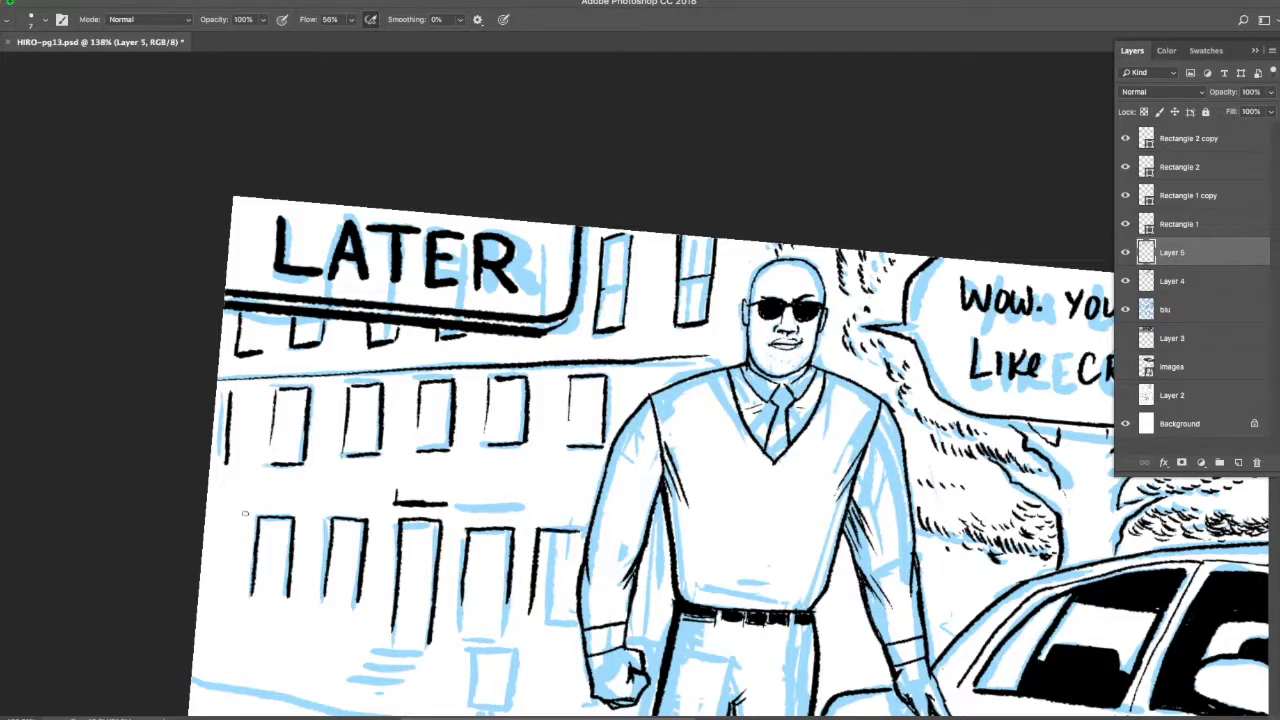
drag(222, 516, 214, 592)
- Ink the entrance steps below the doorway and undo the last stray marks
drag(373, 650, 424, 652)
mouse_move(373, 619)
mouse_down()
mouse_move(432, 621)
mouse_move(412, 635)
mouse_up()
drag(340, 644, 395, 647)
mouse_move(343, 647)
mouse_down()
mouse_move(396, 648)
mouse_move(384, 660)
mouse_up()
drag(322, 661, 384, 664)
drag(526, 677, 592, 625)
key(super+alt+z)
key(super+alt+z)
- Ink the curb, the boxy street bin and the building's base line and vertical edge around the bald man
drag(283, 580, 736, 640)
drag(560, 550, 559, 606)
drag(568, 618, 606, 608)
drag(568, 549, 606, 548)
drag(606, 550, 606, 606)
drag(336, 532, 630, 563)
drag(830, 144, 823, 246)
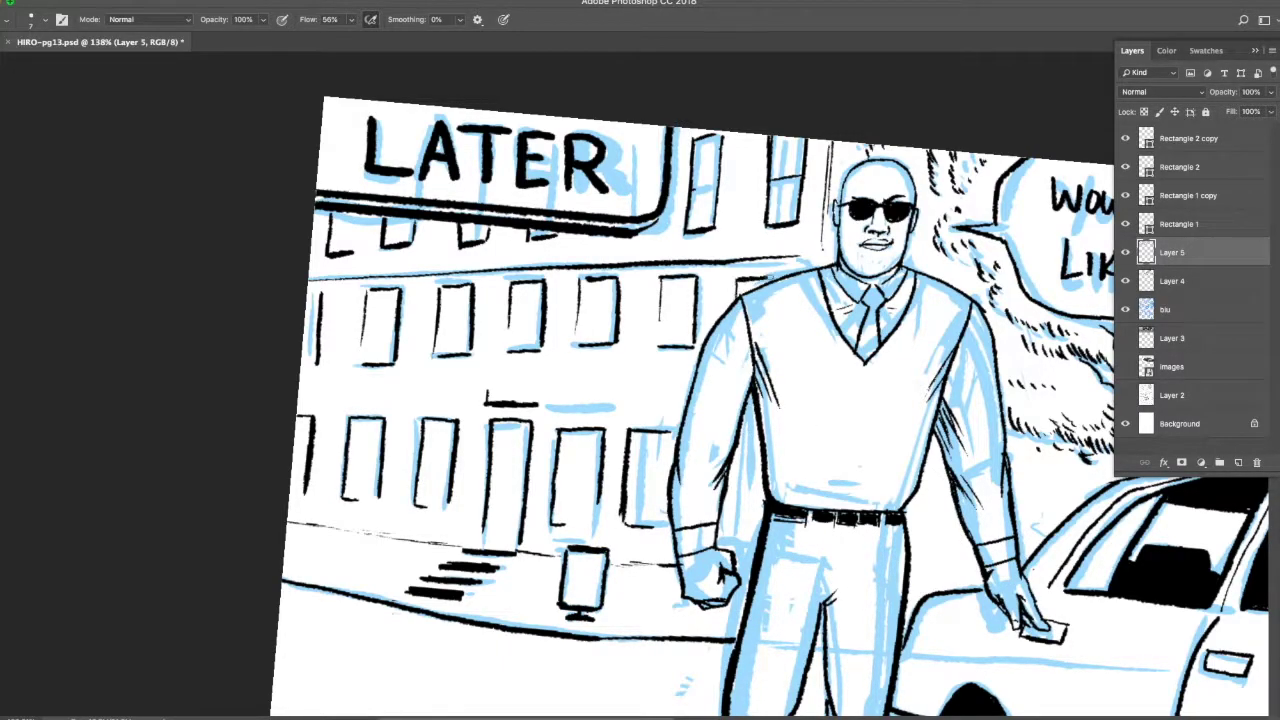
- Zoom out to the second row of panels and ink the hair framing the bearded man's face in the left panel
key(super+minus)
drag(846, 521, 275, 482)
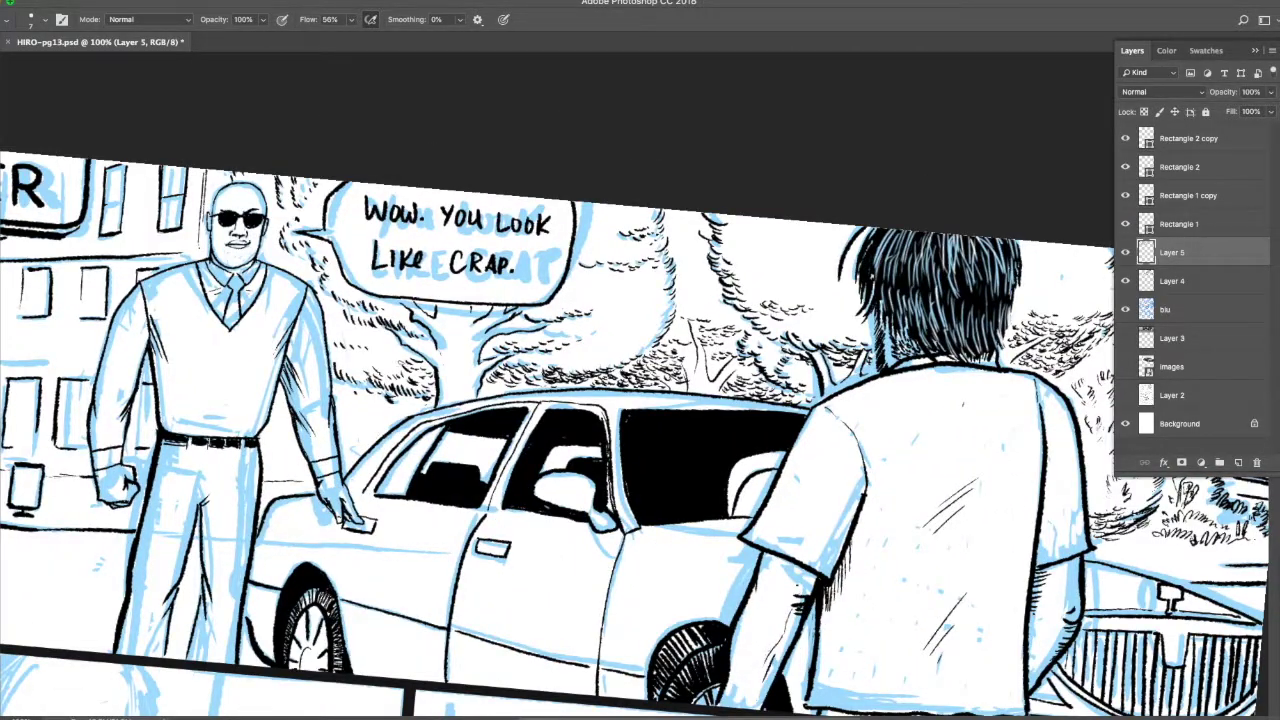
drag(640, 470, 718, 393)
drag(726, 450, 620, 450)
mouse_move(544, 617)
mouse_down()
mouse_move(346, 460)
mouse_move(380, 460)
mouse_up()
mouse_move(231, 299)
mouse_down()
mouse_move(199, 325)
mouse_move(262, 422)
mouse_up()
drag(284, 372, 306, 410)
mouse_move(344, 308)
mouse_down()
mouse_move(356, 360)
mouse_move(334, 394)
mouse_up()
drag(338, 346, 322, 418)
drag(346, 324, 330, 396)
drag(334, 340, 314, 418)
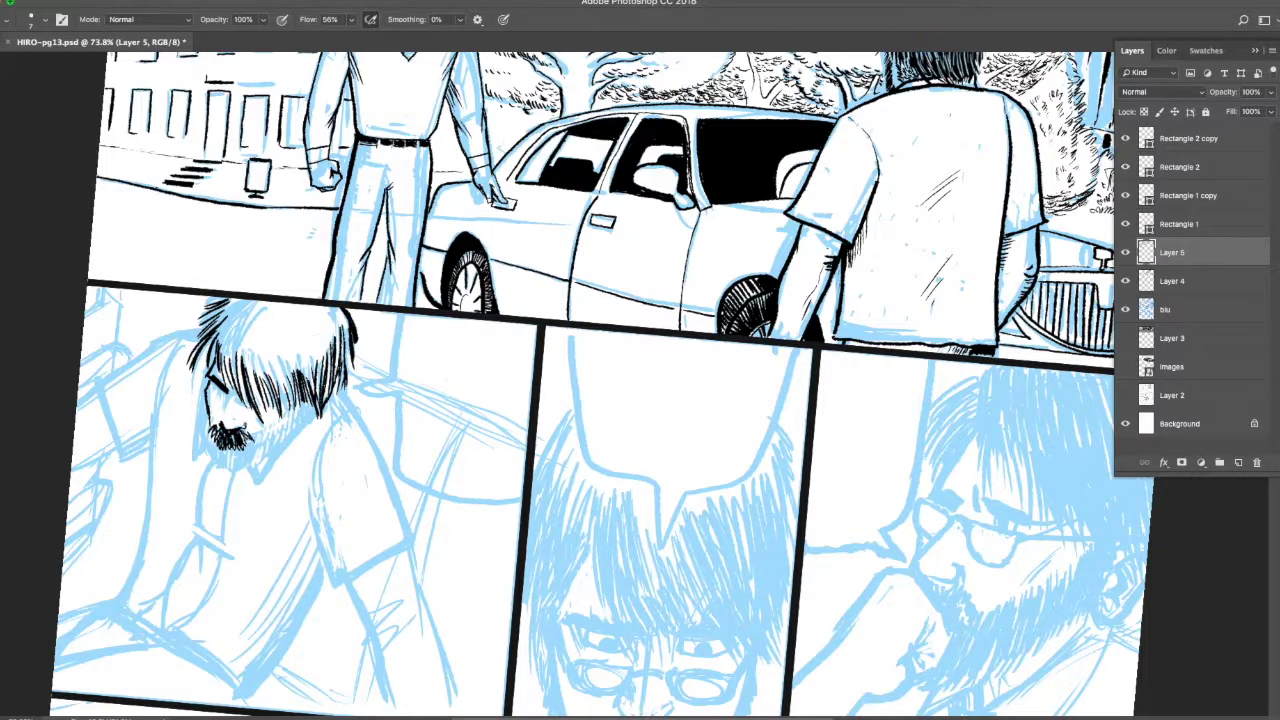
- Ink the bearded man's glasses and fill in his beard along the jaw with short dark strokes
drag(208, 438, 240, 474)
mouse_move(236, 446)
mouse_down()
mouse_move(252, 472)
mouse_move(268, 464)
mouse_up()
drag(264, 434, 296, 444)
drag(308, 390, 296, 432)
mouse_move(206, 412)
mouse_down()
mouse_move(203, 442)
mouse_move(228, 472)
mouse_up()
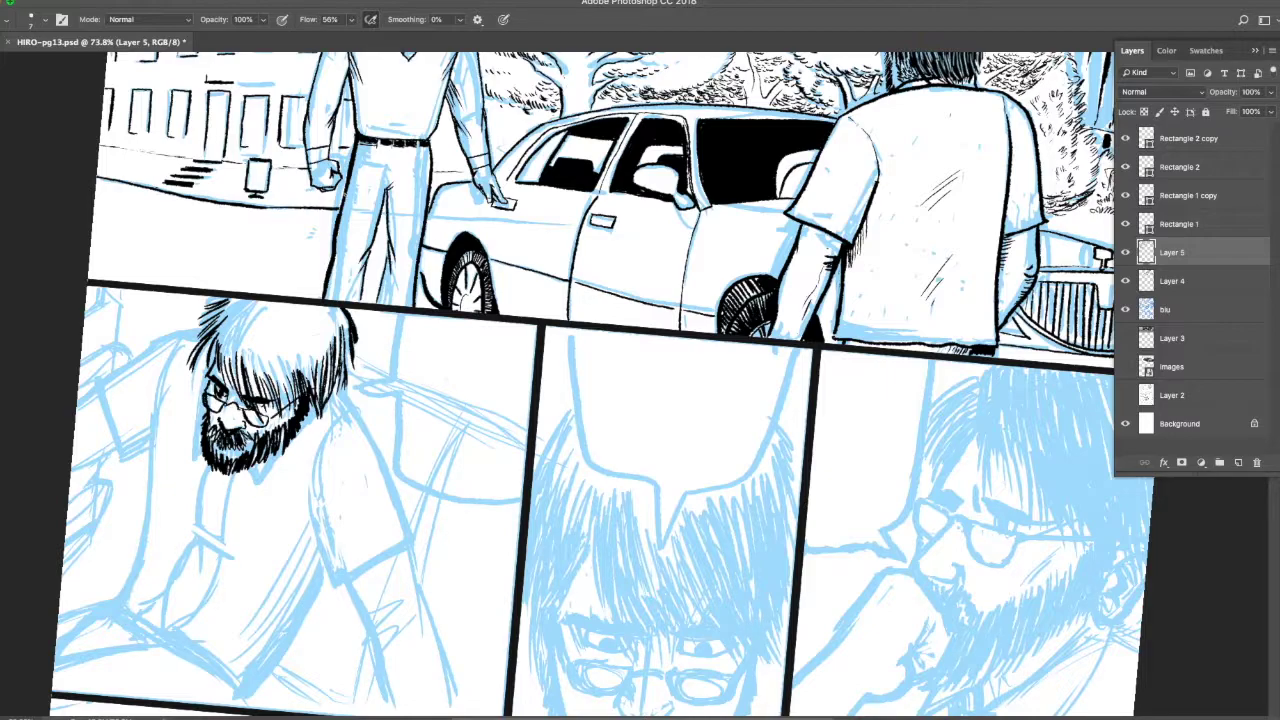
- Fill the top and fringe of the bearded man's hair with dense dark strands
drag(257, 355, 268, 388)
drag(284, 352, 288, 398)
drag(336, 312, 318, 382)
mouse_move(244, 328)
mouse_down()
mouse_move(258, 388)
mouse_move(290, 398)
mouse_up()
mouse_move(320, 306)
mouse_down()
mouse_move(312, 376)
mouse_move(342, 327)
mouse_up()
mouse_move(234, 304)
mouse_down()
mouse_move(208, 372)
mouse_move(244, 392)
mouse_up()
mouse_move(240, 302)
mouse_down()
mouse_move(268, 350)
mouse_move(300, 348)
mouse_up()
drag(300, 302, 328, 348)
- Ink the bearded man's shoulder lines and the side contours of his shirt down to the hem
drag(332, 396, 398, 516)
drag(208, 342, 166, 348)
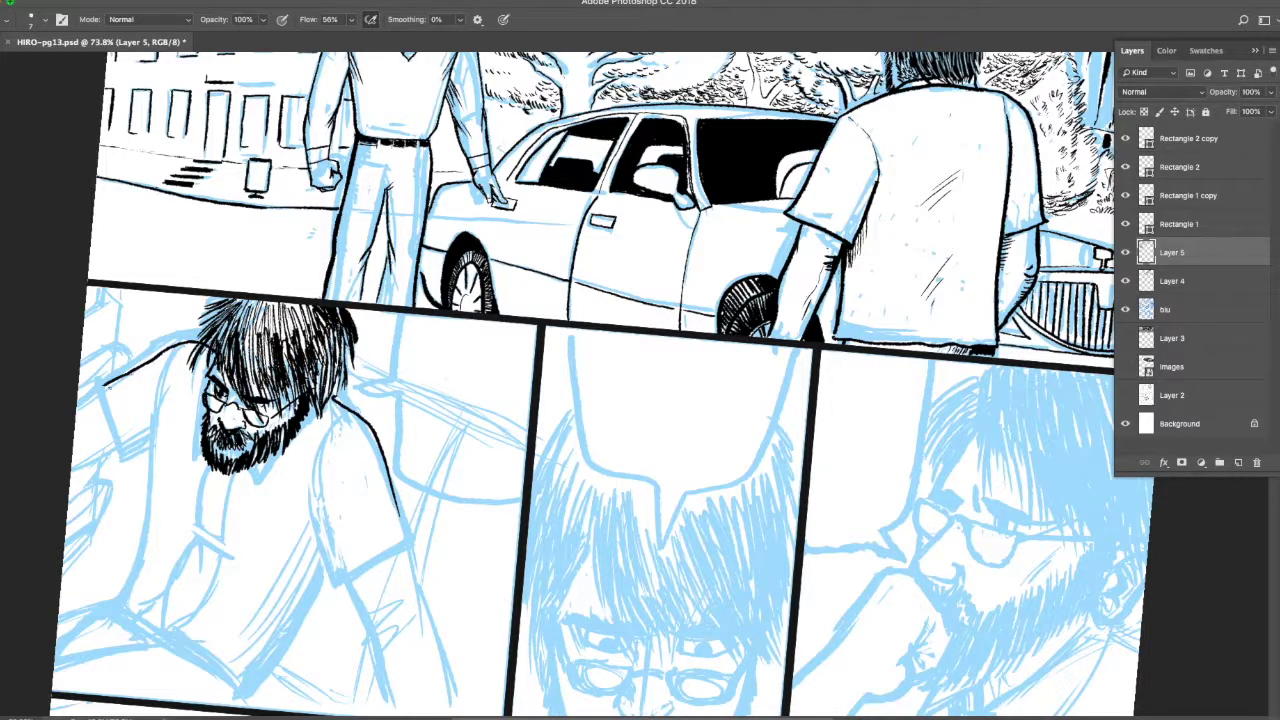
drag(155, 430, 112, 606)
drag(316, 604, 250, 702)
drag(312, 472, 338, 592)
- Ink the bearded man's right-hand sleeve and the outlines of the forearm below it
drag(410, 544, 425, 632)
drag(348, 582, 388, 650)
mouse_move(381, 640)
mouse_down()
mouse_move(402, 716)
mouse_move(352, 448)
mouse_up()
drag(377, 434, 404, 533)
- Ink the bearded man's left-hand sleeve and arm, the inner shirt details and the shading folds
drag(153, 297, 151, 336)
drag(147, 339, 184, 363)
drag(186, 282, 148, 430)
drag(275, 340, 273, 396)
drag(266, 344, 264, 396)
drag(262, 373, 254, 410)
mouse_move(66, 416)
mouse_down()
mouse_move(205, 509)
mouse_move(12, 423)
mouse_up()
drag(205, 431, 315, 322)
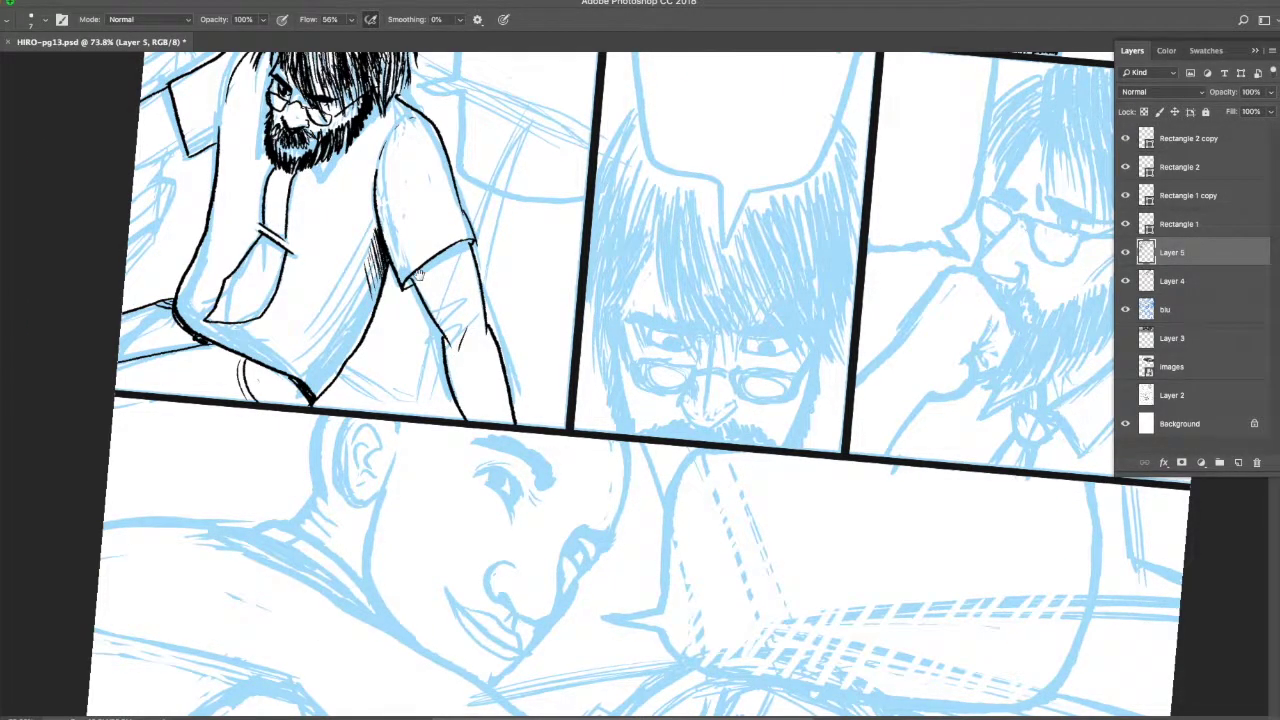
scroll(430, 275, up, 2)
scroll(430, 275, left, 5)
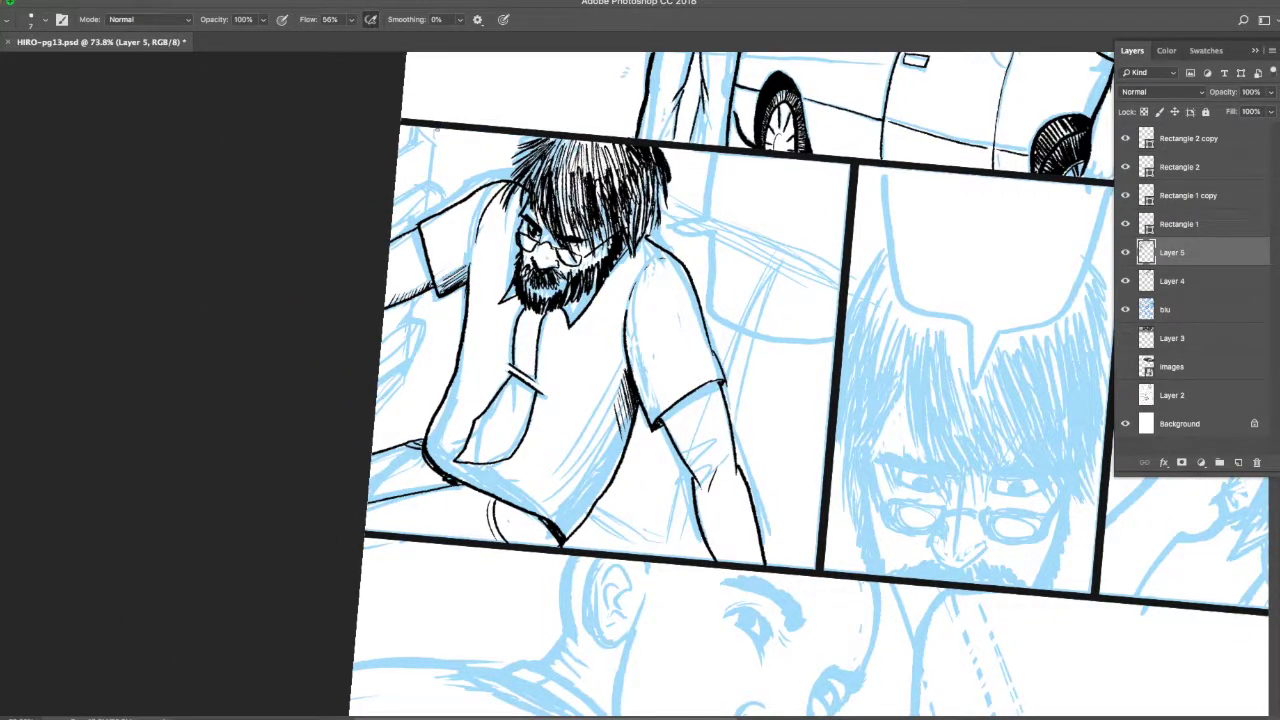
- Ink the background contours behind the bearded man's left-hand arm and the speech balloon outline beside him
drag(436, 180, 430, 216)
drag(422, 306, 376, 418)
drag(711, 153, 668, 235)
mouse_move(669, 235)
mouse_down()
mouse_move(705, 271)
mouse_move(836, 338)
mouse_up()
- Add more dark strands through the crown and fringe of the leaning bearded man's hair
mouse_move(566, 170)
mouse_down()
mouse_move(568, 235)
mouse_move(584, 245)
mouse_up()
mouse_move(558, 153)
mouse_down()
mouse_move(564, 234)
mouse_move(540, 202)
mouse_up()
mouse_move(572, 143)
mouse_down()
mouse_move(582, 212)
mouse_move(644, 236)
mouse_up()
drag(660, 174, 636, 250)
drag(608, 197, 592, 235)
- Swap to white and cut thin highlight strands across the dark hair of the leaning bearded man
key(x)
drag(580, 149, 582, 208)
mouse_move(560, 146)
mouse_down()
mouse_move(530, 187)
mouse_move(560, 218)
mouse_up()
mouse_move(606, 169)
mouse_down()
mouse_move(588, 212)
mouse_move(622, 198)
mouse_up()
drag(630, 152, 644, 206)
mouse_move(639, 146)
mouse_down()
mouse_move(665, 200)
mouse_move(643, 216)
mouse_up()
drag(631, 197, 622, 217)
drag(612, 202, 592, 230)
drag(557, 185, 546, 197)
- Hatch the shadows under the bearded man's collar and along the shirt placket, trimming the hatching's edge in white
scroll(548, 248, up, 5)
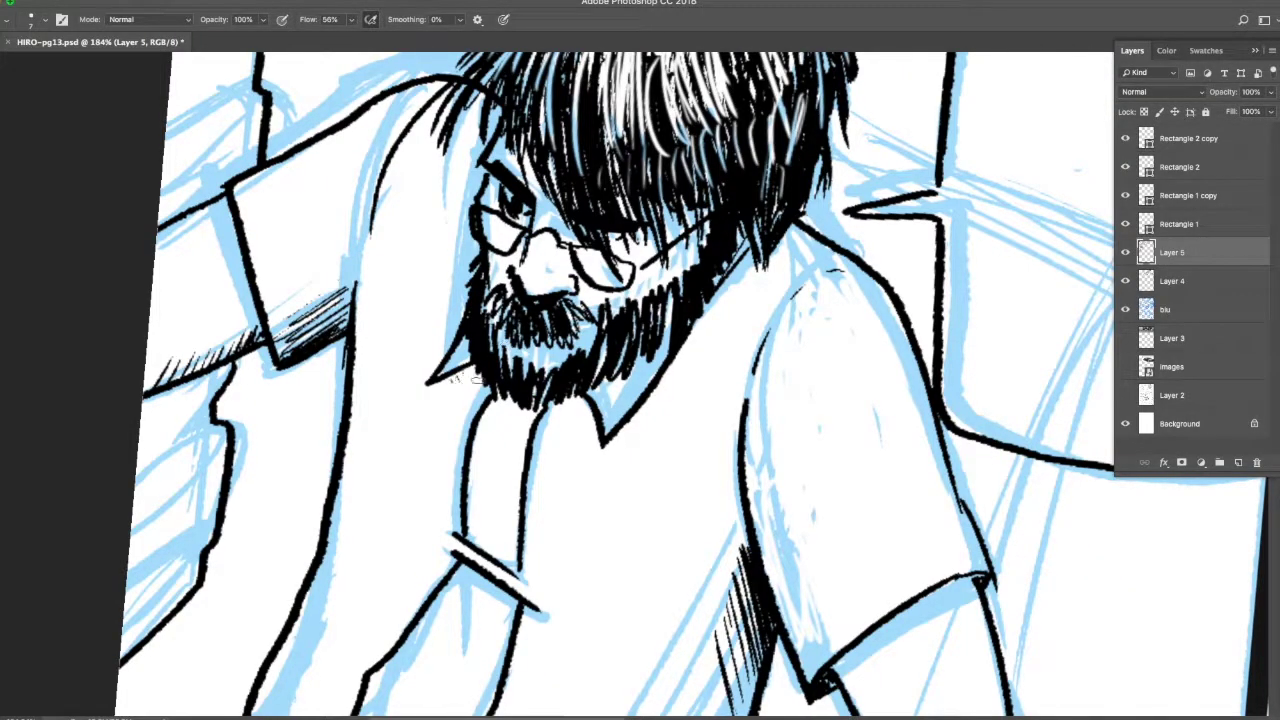
drag(565, 398, 562, 417)
drag(584, 403, 588, 430)
scroll(734, 388, up, 3)
drag(443, 418, 409, 568)
drag(411, 477, 429, 475)
drag(407, 506, 419, 503)
key(x)
drag(448, 420, 414, 584)
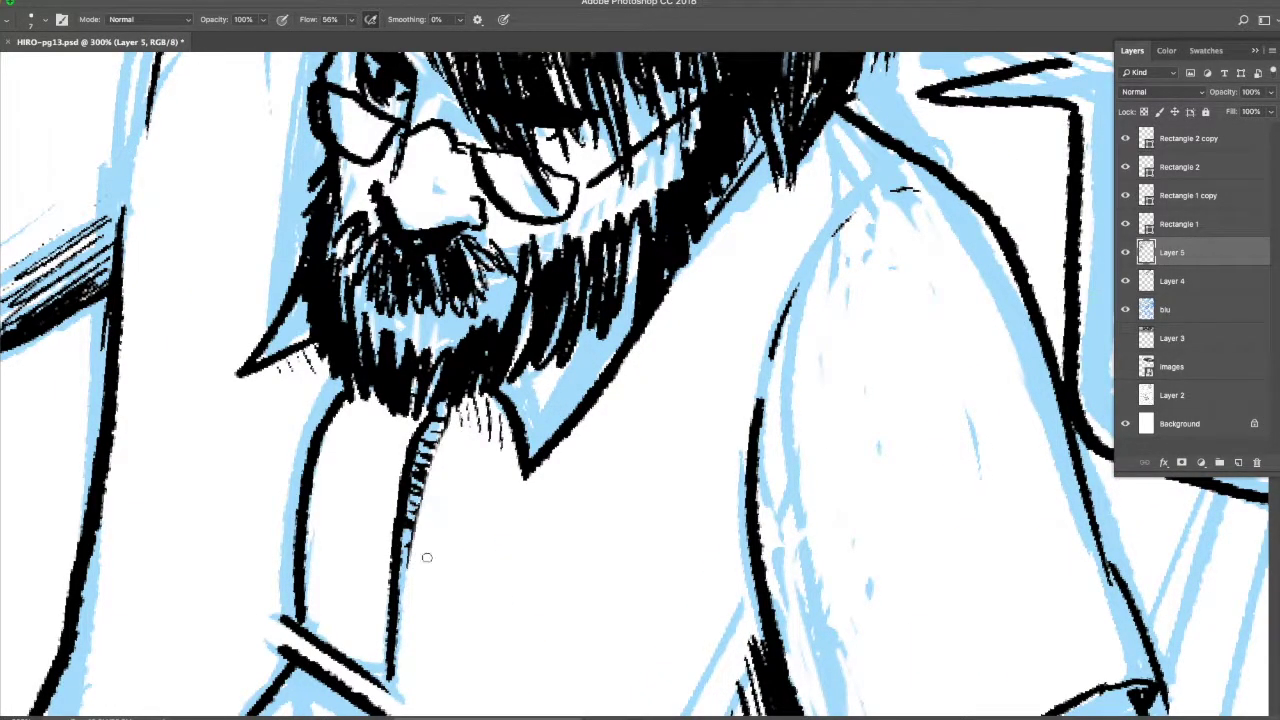
- Ink the first hair strands around the fringe and sides of the man's head in the close-up panel
key(super+minus)
key(super+minus)
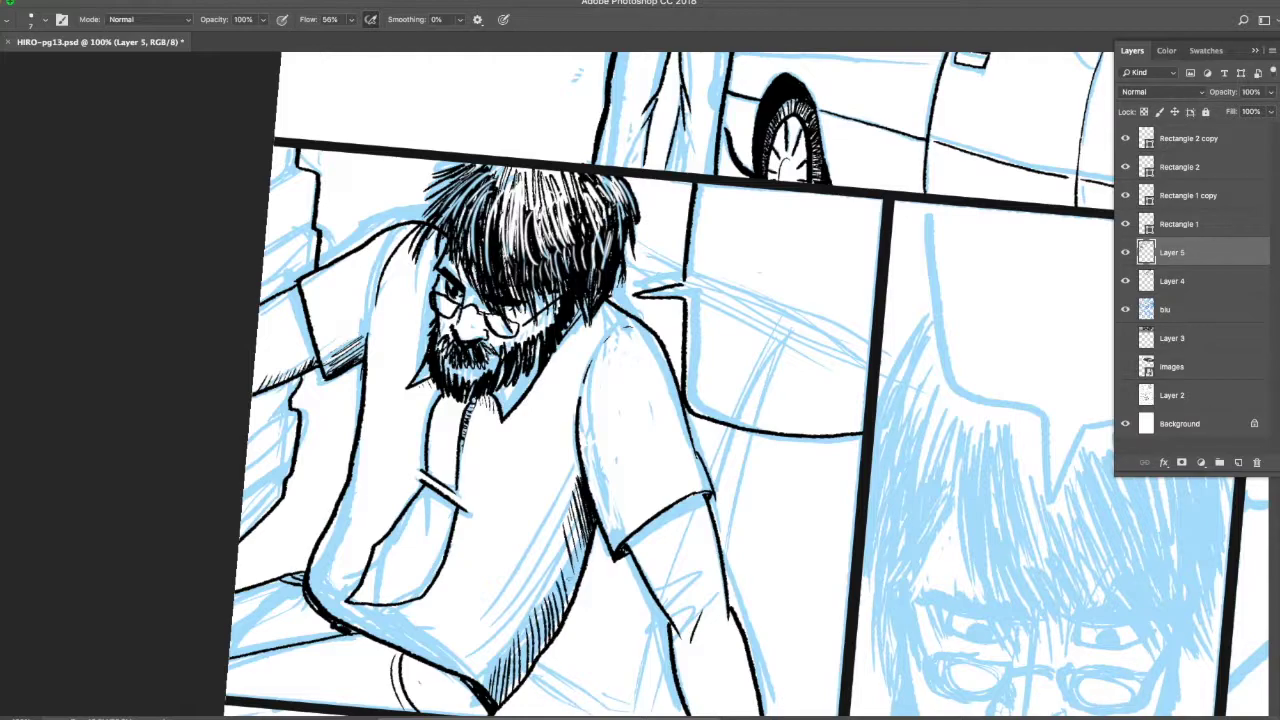
scroll(643, 475, down, 3)
scroll(569, 524, up, 3)
key(super+Tab)
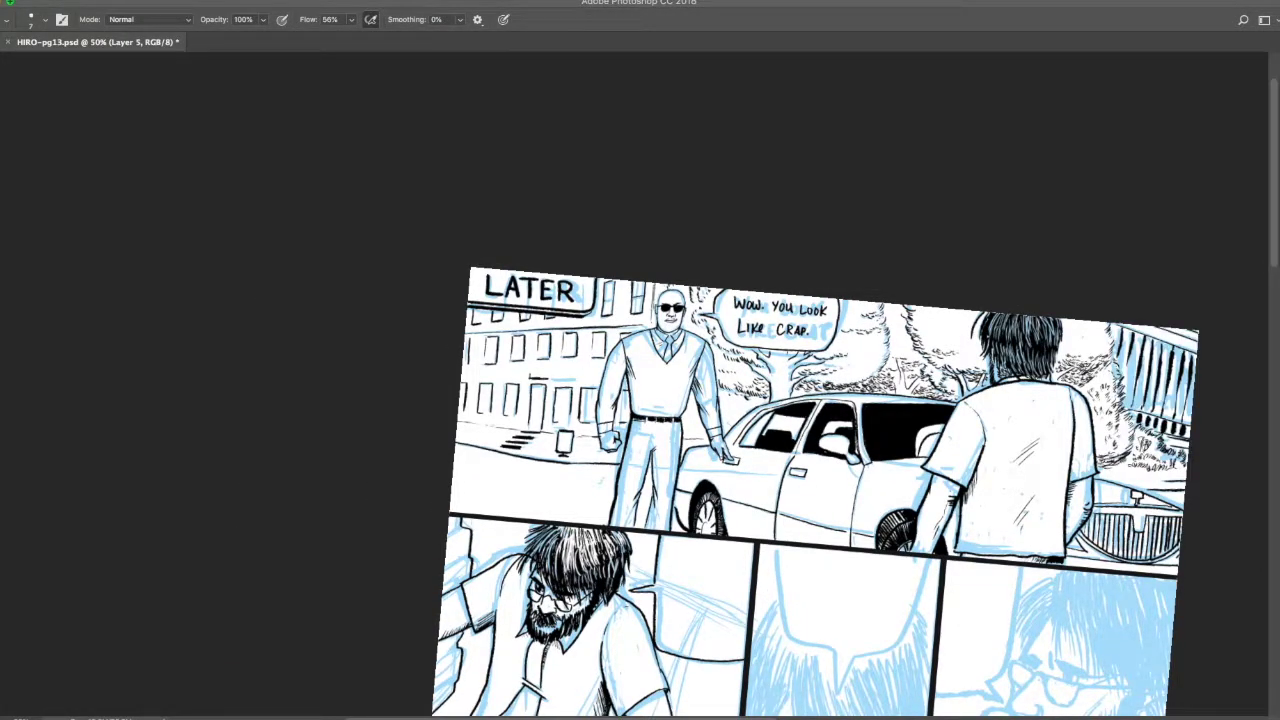
key(super+Tab)
drag(869, 565, 584, 308)
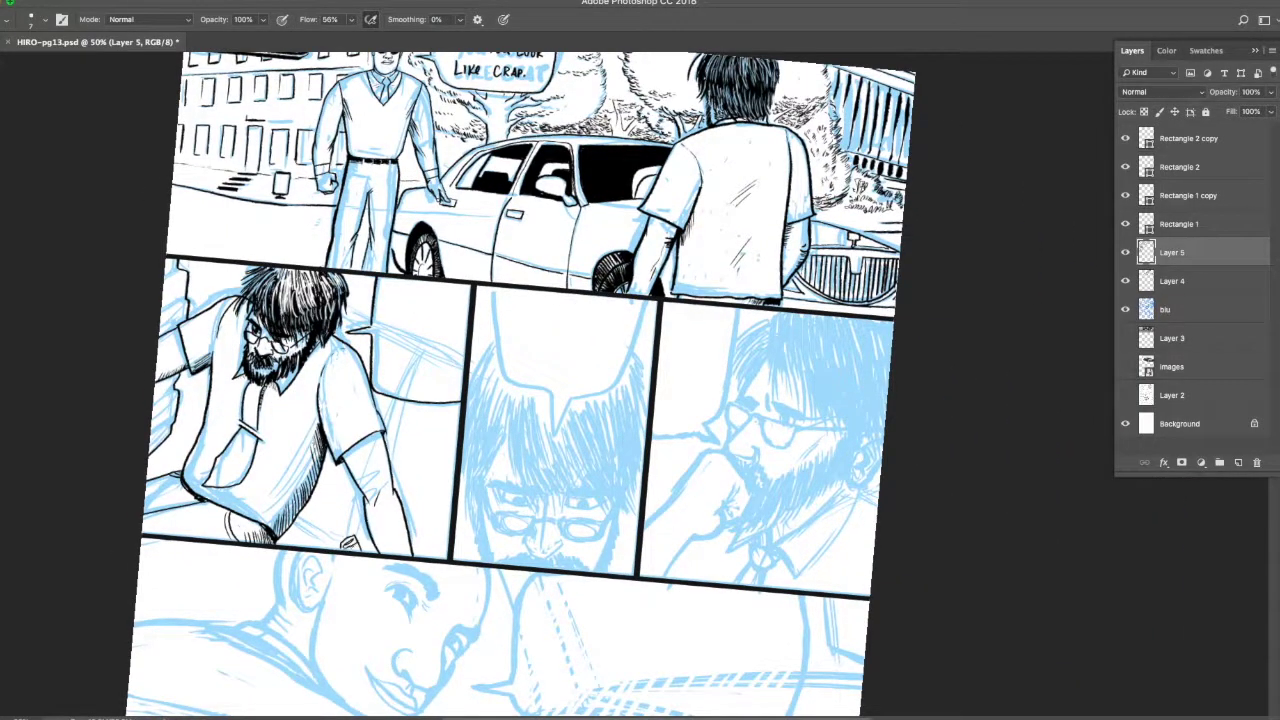
drag(497, 338, 470, 388)
mouse_move(472, 422)
mouse_down()
mouse_move(464, 486)
mouse_move(480, 484)
mouse_up()
drag(526, 420, 558, 502)
drag(562, 446, 606, 514)
drag(604, 452, 634, 514)
drag(647, 382, 638, 470)
drag(632, 350, 646, 398)
- Outline the speech balloons of the close-up and adjoining panel heavily, and block in the close-up's beard sides
mouse_move(494, 290)
mouse_down()
mouse_move(502, 380)
mouse_move(650, 282)
mouse_up()
drag(384, 320, 430, 400)
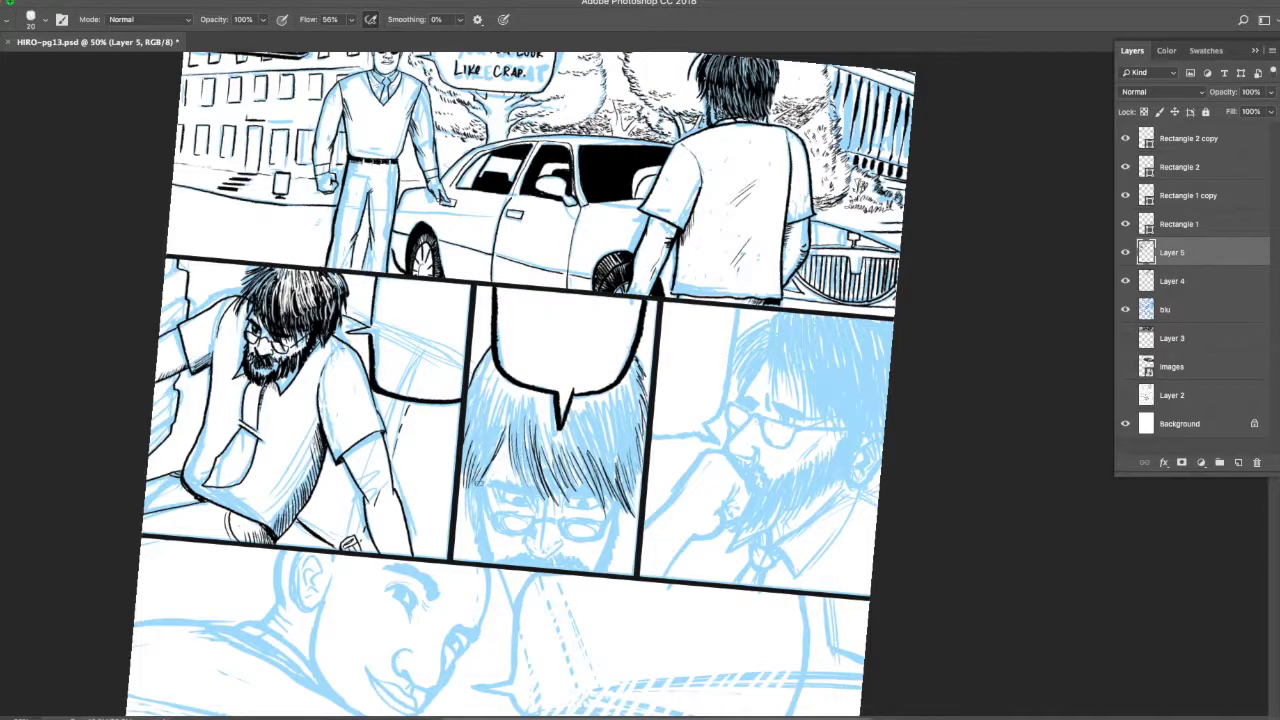
drag(470, 482, 490, 562)
drag(618, 506, 597, 572)
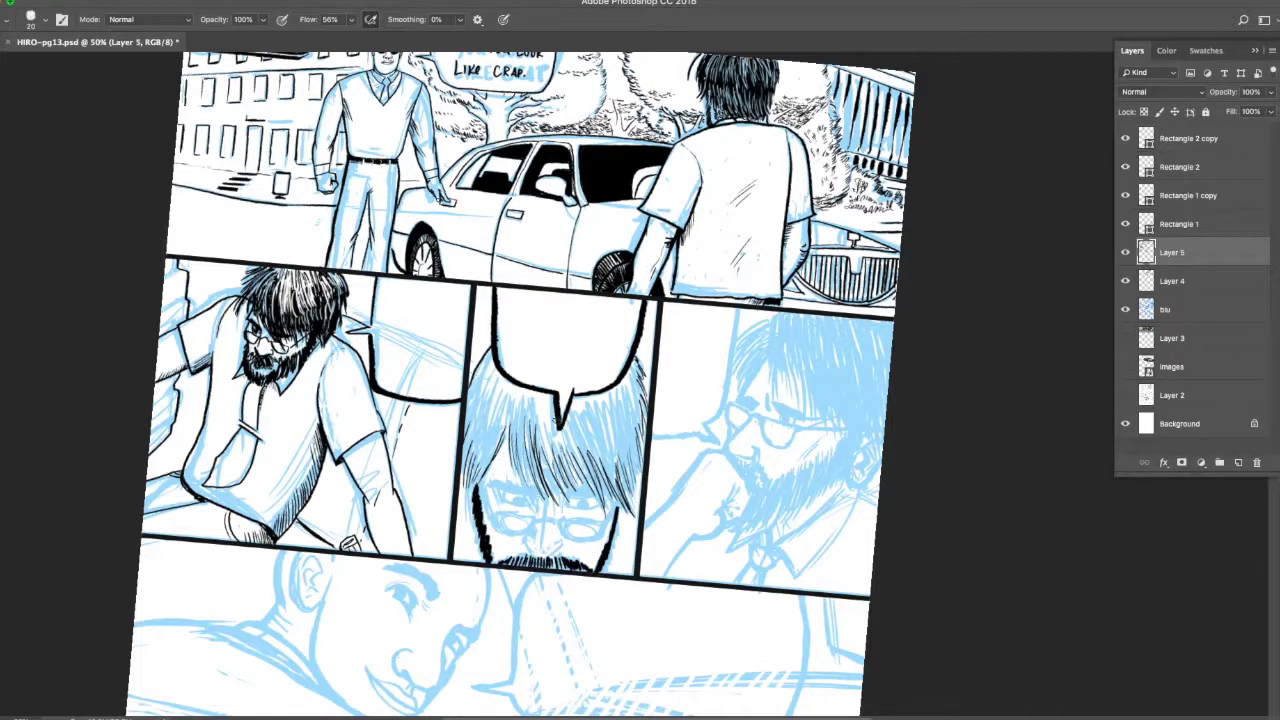
- Ink the close-up man's glasses frames, bridge and temple arms together with the hair at his temples
scroll(628, 584, up, 5)
drag(286, 284, 226, 364)
drag(240, 304, 214, 378)
drag(606, 366, 588, 492)
drag(398, 433, 460, 429)
drag(463, 429, 574, 430)
drag(577, 425, 619, 353)
drag(262, 334, 294, 412)
mouse_move(400, 418)
mouse_down()
mouse_move(297, 408)
mouse_move(400, 418)
mouse_up()
- Reduce the brush size and ink the eyelids and eye details of the man in the close-up
key(bracketleft)
key(bracketleft)
key(bracketleft)
key(bracketleft)
drag(479, 391, 570, 389)
drag(316, 381, 401, 383)
key(super+z)
drag(508, 384, 528, 390)
- Ink the close-up man's nose lines, lower eyelids and the small wrinkles beside his eyes
mouse_move(410, 358)
mouse_down()
mouse_move(380, 476)
mouse_move(424, 518)
mouse_up()
drag(448, 446, 466, 510)
drag(490, 396, 560, 391)
drag(325, 376, 393, 388)
drag(402, 390, 377, 412)
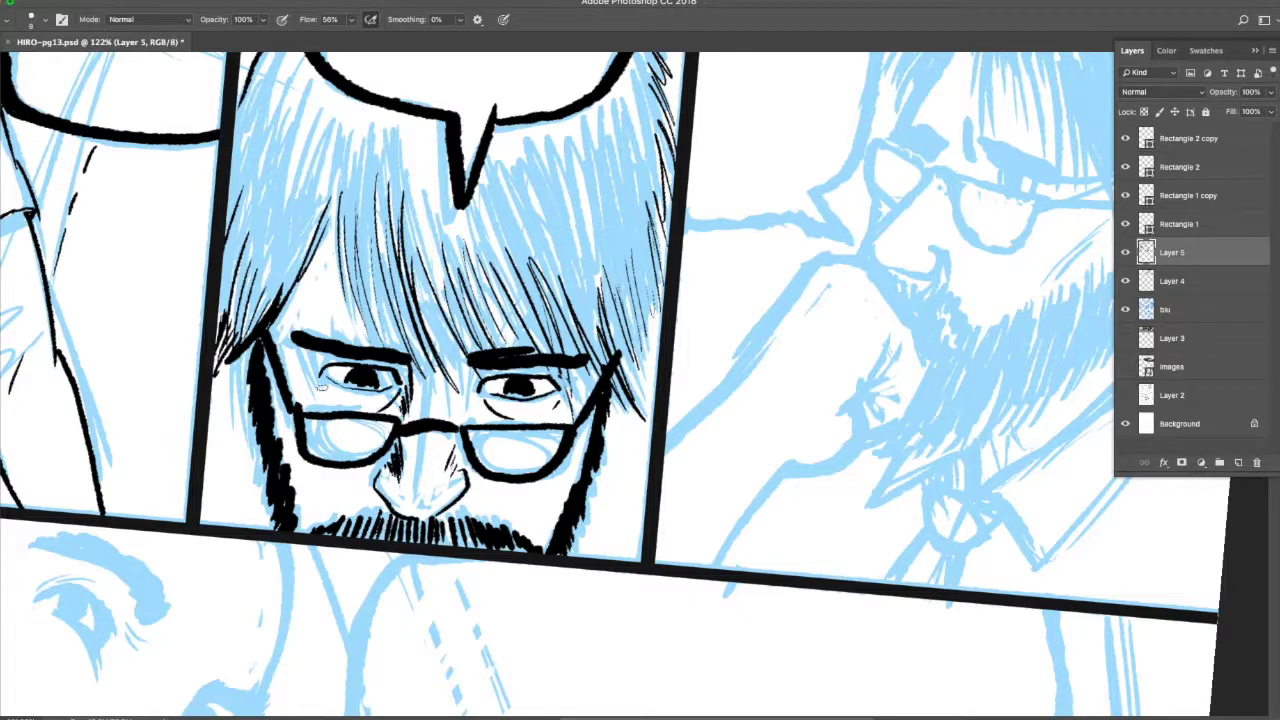
drag(318, 384, 335, 404)
drag(302, 358, 306, 382)
drag(309, 362, 312, 384)
drag(564, 374, 567, 392)
drag(572, 374, 574, 398)
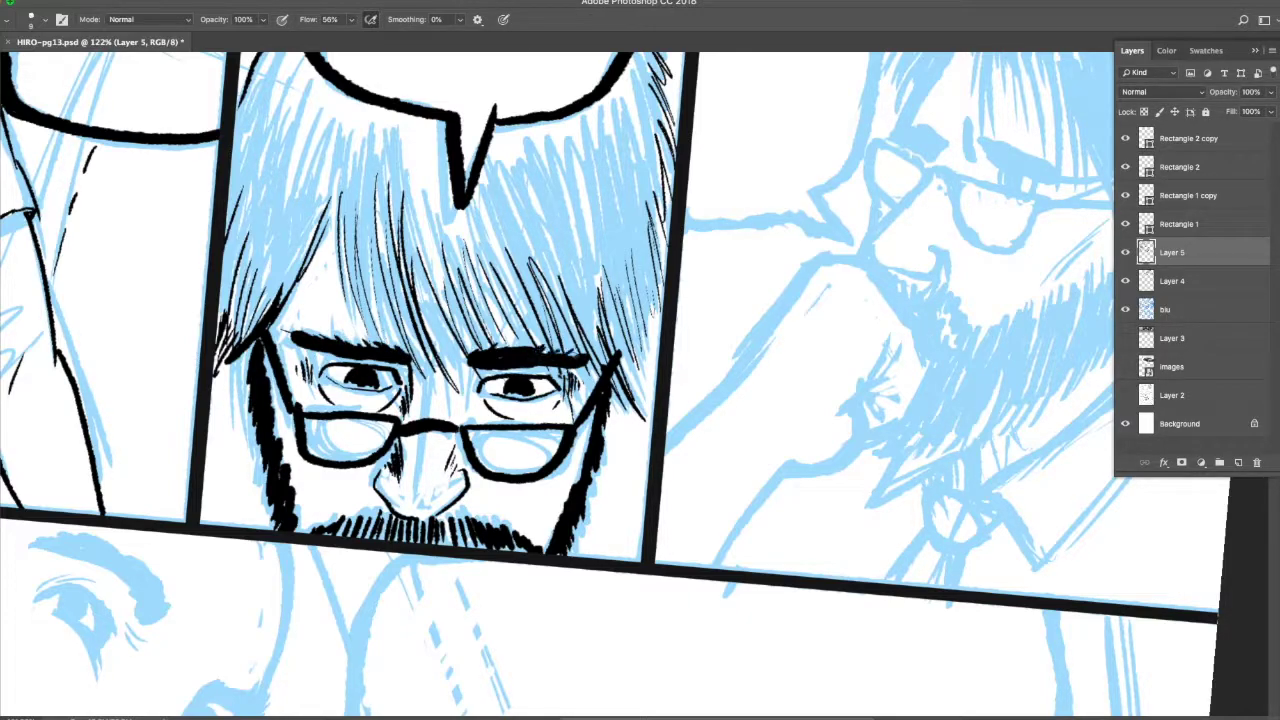
- Ink long strands through the fringe and right-hand side of the close-up man's hair
drag(606, 310, 622, 376)
mouse_move(616, 284)
mouse_down()
mouse_move(640, 392)
mouse_move(642, 350)
mouse_up()
drag(642, 196, 656, 306)
drag(658, 142, 668, 248)
mouse_move(346, 136)
mouse_down()
mouse_move(344, 270)
mouse_move(370, 330)
mouse_up()
mouse_move(362, 114)
mouse_down()
mouse_move(380, 334)
mouse_move(390, 160)
mouse_up()
mouse_move(456, 350)
mouse_down()
mouse_move(430, 145)
mouse_move(462, 160)
mouse_up()
drag(540, 330, 506, 160)
drag(590, 346, 550, 168)
drag(636, 296, 600, 164)
drag(650, 222, 640, 128)
- Ink dense strands down the left-hand side of the close-up man's hair and along his sideburn
mouse_move(322, 340)
mouse_down()
mouse_move(306, 168)
mouse_move(262, 318)
mouse_up()
drag(330, 114, 272, 268)
drag(318, 78, 272, 246)
drag(280, 64, 238, 296)
drag(290, 200, 326, 291)
drag(332, 110, 268, 334)
drag(316, 224, 270, 398)
drag(316, 297, 277, 427)
drag(282, 304, 257, 426)
drag(272, 440, 296, 584)
- Extend the strands along the right-hand edge of the close-up man's hair and add more beneath the balloon's left-hand curve
drag(652, 468, 661, 538)
drag(638, 486, 648, 573)
drag(608, 326, 637, 402)
drag(656, 228, 690, 275)
drag(660, 164, 706, 246)
mouse_move(670, 134)
mouse_down()
mouse_move(704, 216)
mouse_move(709, 188)
mouse_up()
drag(690, 170, 711, 226)
drag(329, 102, 270, 246)
drag(333, 130, 300, 294)
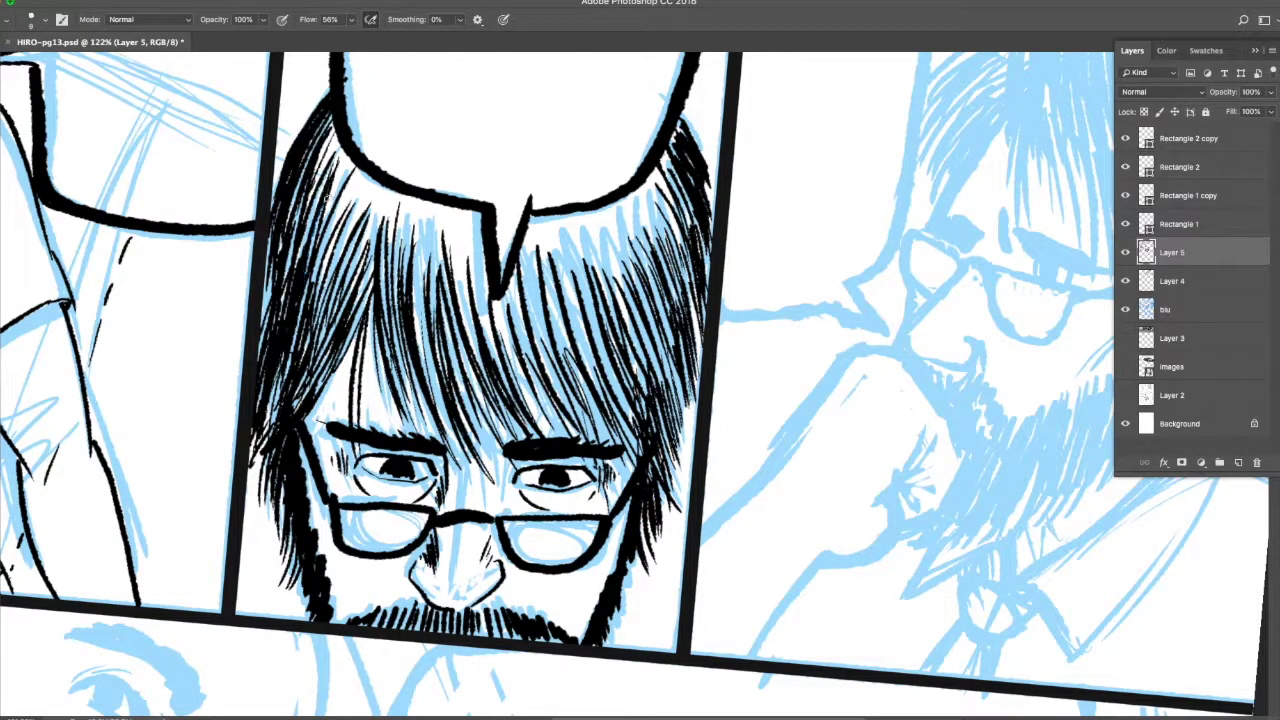
- Thicken the dark strands across the close-up man's fringe from the left-hand side to the right-hand temple
drag(345, 214, 311, 305)
drag(367, 184, 312, 350)
drag(368, 246, 322, 350)
drag(388, 190, 382, 300)
drag(402, 192, 408, 378)
drag(434, 206, 446, 362)
drag(522, 310, 576, 438)
mouse_move(542, 324)
mouse_down()
mouse_move(638, 448)
mouse_move(644, 436)
mouse_up()
drag(608, 380, 642, 456)
- Texture the close-up man's left-hand eyebrow with short hair strokes
drag(428, 434, 442, 455)
drag(412, 433, 428, 454)
drag(404, 434, 418, 453)
drag(372, 427, 388, 448)
mouse_move(358, 423)
mouse_down()
mouse_move(374, 446)
mouse_move(357, 441)
mouse_up()
drag(326, 422, 342, 440)
- Texture both sides of the close-up man's beard with fine hair strokes
drag(636, 518, 622, 562)
drag(629, 558, 596, 636)
drag(306, 500, 286, 548)
mouse_move(318, 534)
mouse_down()
mouse_move(294, 584)
mouse_move(304, 612)
mouse_up()
drag(626, 530, 578, 614)
drag(310, 518, 341, 590)
- Fill out the close-up man's moustache with short strokes and refine the top rim of his left-hand lens
drag(480, 598, 490, 636)
drag(552, 626, 566, 646)
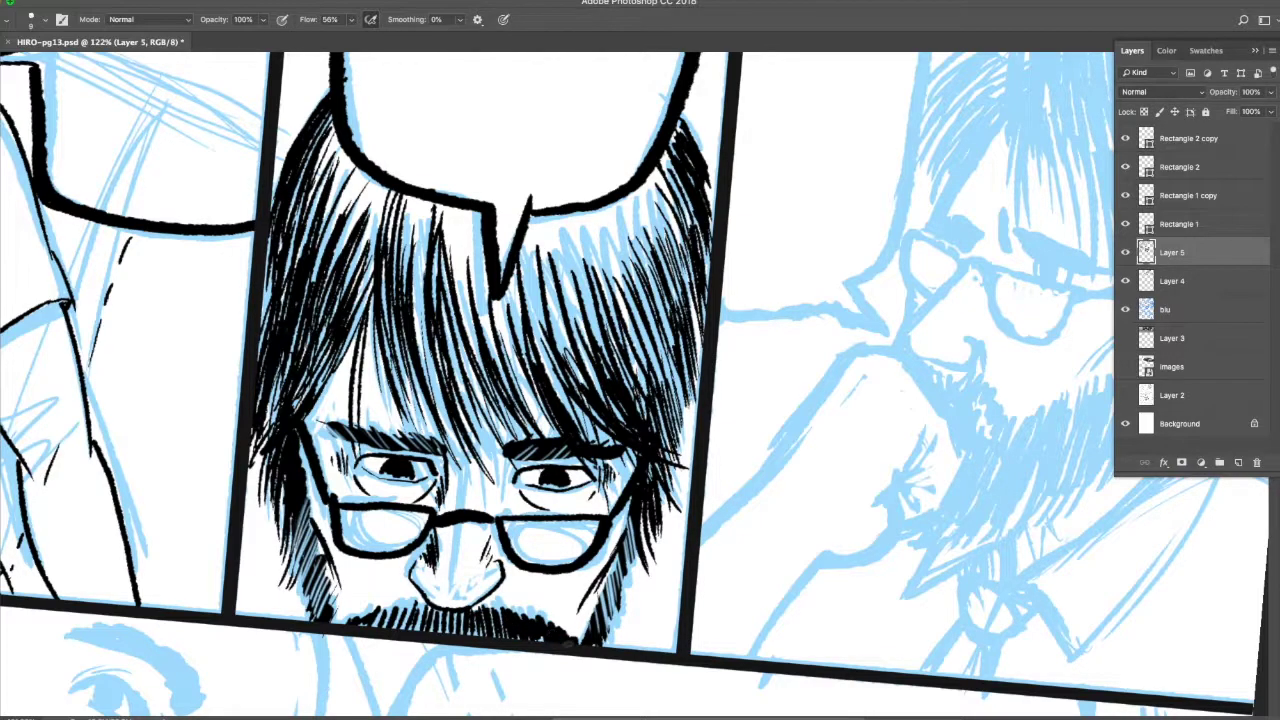
mouse_move(448, 612)
mouse_down()
mouse_move(462, 634)
mouse_move(420, 630)
mouse_up()
drag(334, 598, 342, 622)
drag(334, 490, 376, 502)
drag(410, 508, 430, 516)
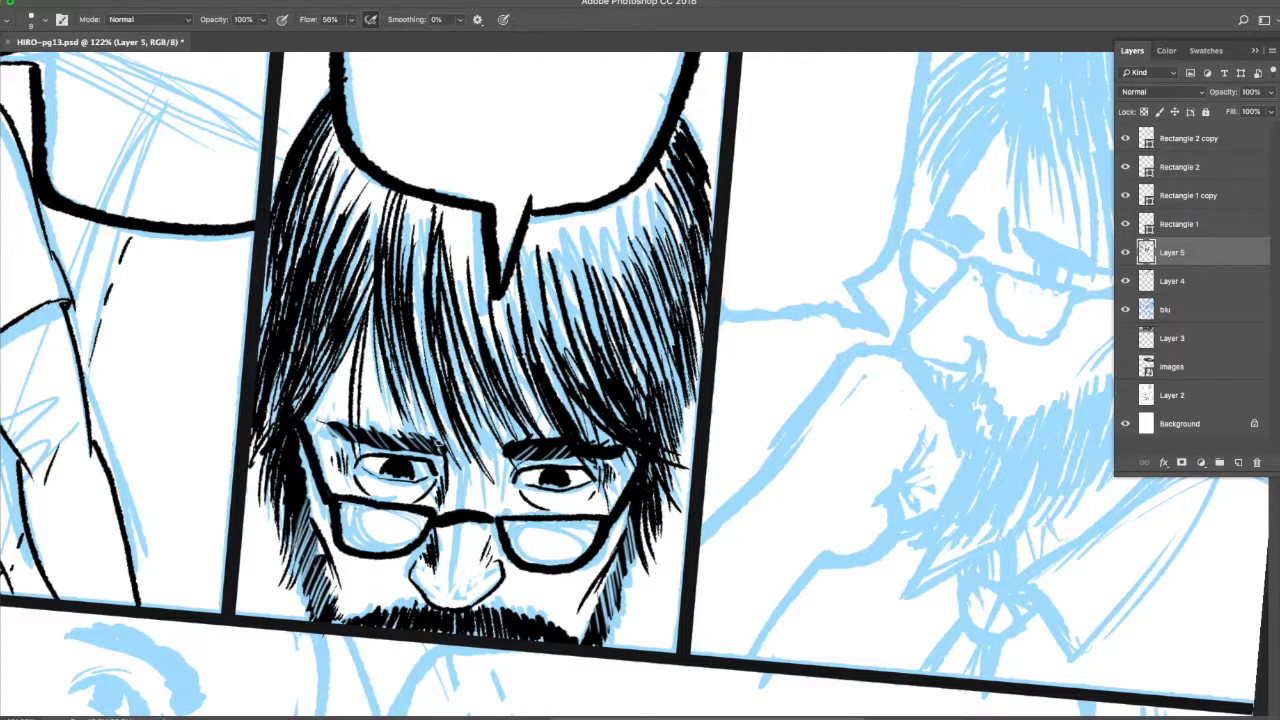
- Ink the glasses, including both lenses, bridge and long temple arm, of the man in the right-hand panel
key(super+minus)
drag(846, 396, 514, 477)
drag(512, 378, 548, 362)
drag(578, 370, 646, 400)
drag(648, 395, 826, 395)
drag(550, 365, 580, 374)
- Ink the nose and moustache of the man in the right-hand panel, undoing the misplaced strokes
mouse_move(553, 369)
mouse_down()
mouse_move(514, 414)
mouse_move(565, 447)
mouse_move(546, 444)
mouse_up()
key(super+z)
key(super+z)
mouse_move(540, 439)
mouse_down()
mouse_move(566, 451)
mouse_move(588, 512)
mouse_up()
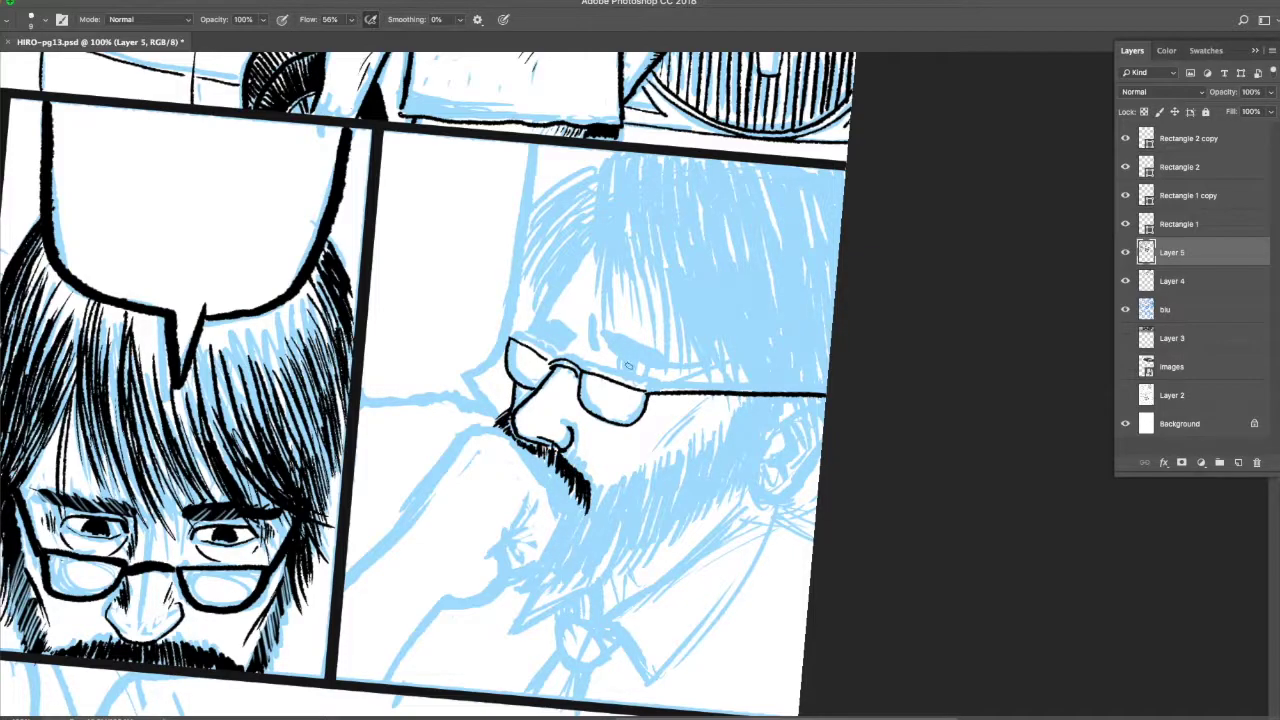
- Ink the fist held to the man's mouth, with its finger folds and both forearm contours
drag(510, 542, 452, 602)
drag(522, 540, 540, 516)
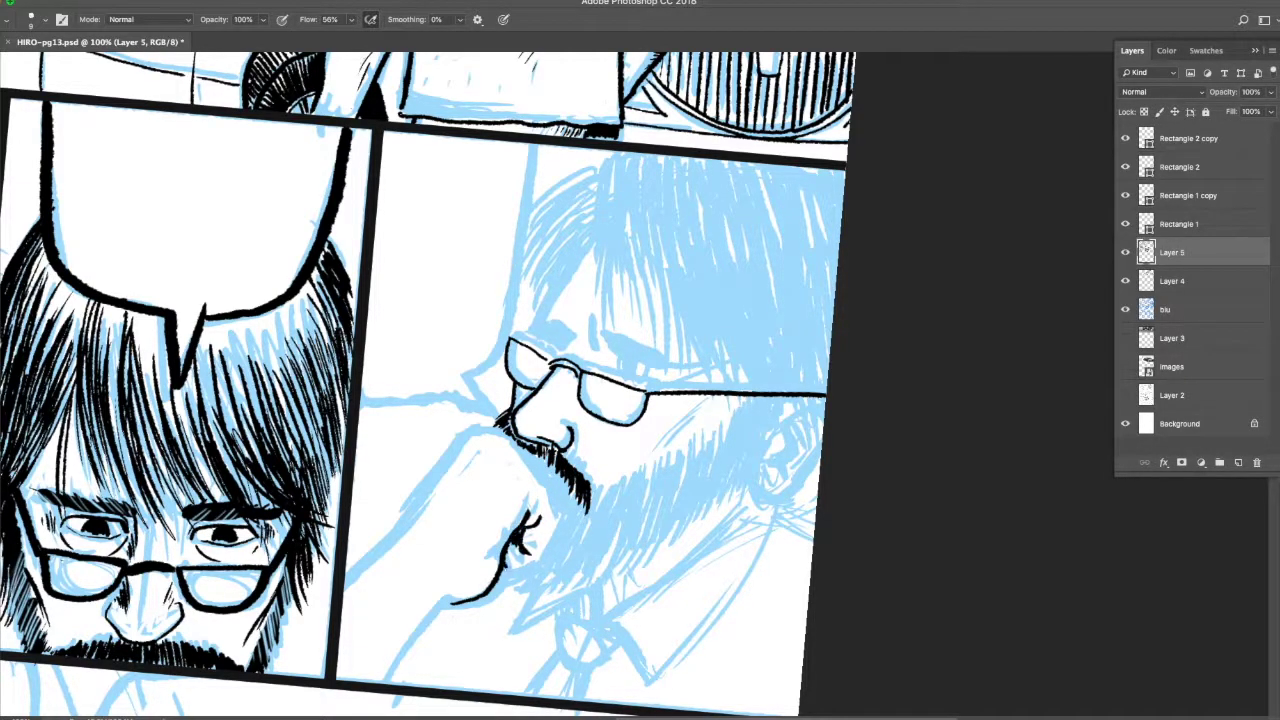
drag(538, 470, 566, 528)
drag(566, 524, 506, 574)
drag(480, 428, 542, 474)
drag(484, 426, 338, 582)
drag(452, 602, 384, 682)
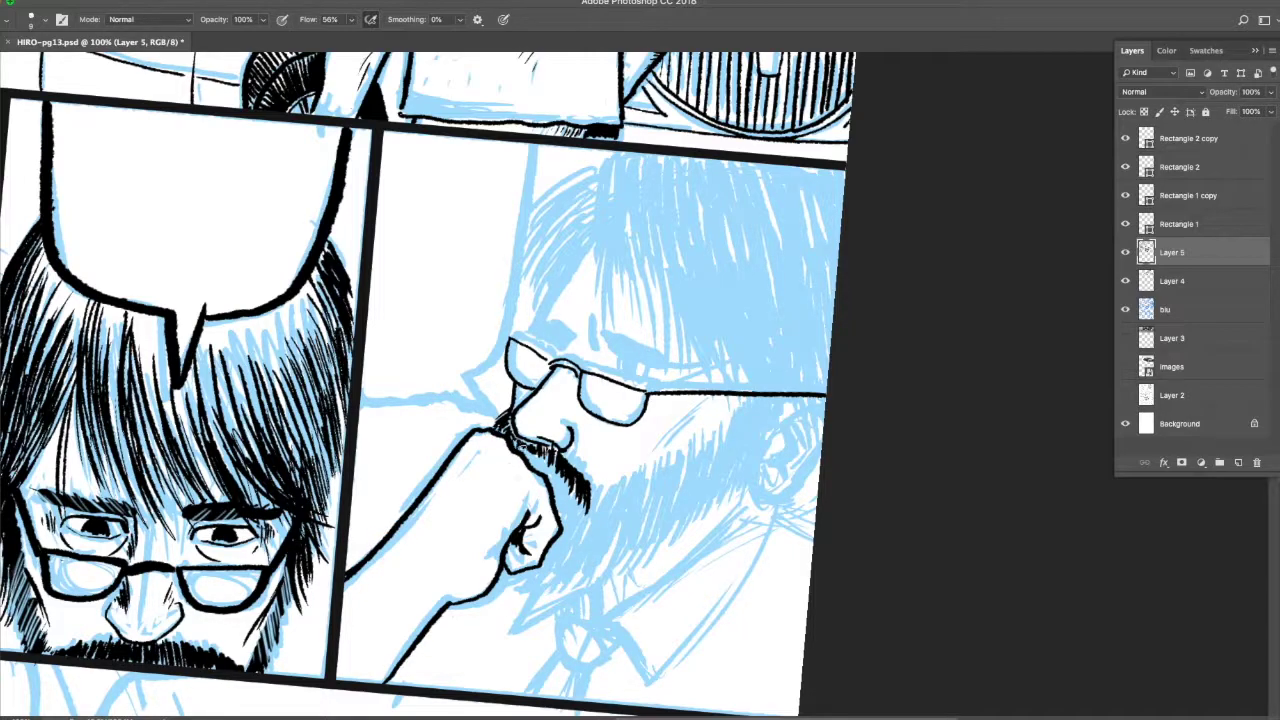
- Ink the beard of the man in the right-hand panel with short strokes along the chin, jaw and sideburn
drag(558, 470, 578, 502)
drag(570, 478, 584, 514)
drag(504, 570, 510, 586)
drag(520, 572, 544, 590)
drag(630, 546, 598, 582)
drag(672, 520, 646, 564)
mouse_move(726, 482)
mouse_down()
mouse_move(704, 520)
mouse_move(728, 502)
mouse_up()
drag(776, 408, 764, 444)
mouse_move(606, 486)
mouse_down()
mouse_move(602, 540)
mouse_move(622, 530)
mouse_up()
drag(668, 460, 654, 510)
drag(708, 440, 694, 490)
drag(758, 400, 746, 430)
- Ink the same man's eyes, eyebrows and forehead contour, and add strokes to his upper cheek beard
mouse_move(568, 338)
mouse_down()
mouse_move(561, 358)
mouse_move(570, 334)
mouse_up()
mouse_move(588, 248)
mouse_down()
mouse_move(526, 322)
mouse_move(678, 366)
mouse_up()
drag(534, 320, 570, 336)
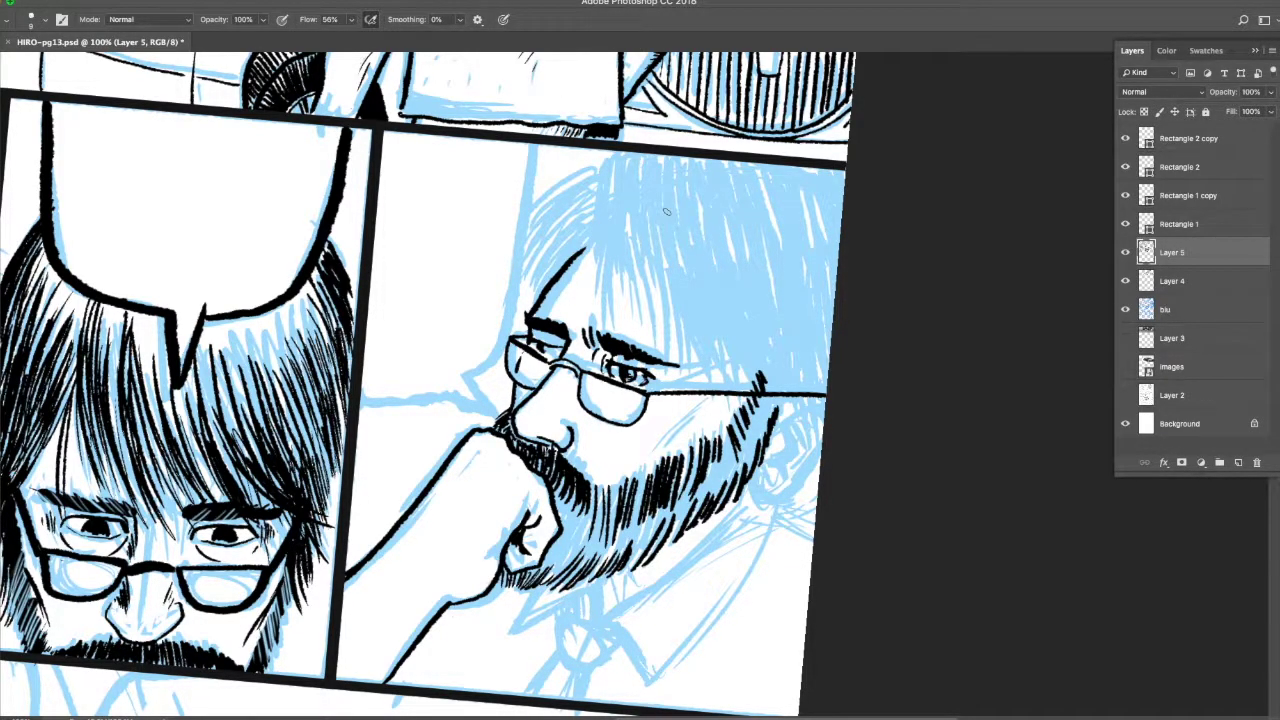
drag(700, 405, 657, 456)
drag(697, 417, 677, 440)
- Ink the man's hair in long strands, from the fringe over the forehead to the back of the head
mouse_move(618, 174)
mouse_down()
mouse_move(594, 300)
mouse_move(530, 248)
mouse_up()
drag(596, 198, 542, 284)
drag(554, 252, 528, 302)
drag(618, 170, 608, 318)
mouse_move(606, 236)
mouse_down()
mouse_move(586, 368)
mouse_move(640, 358)
mouse_up()
drag(650, 214, 708, 390)
drag(692, 306, 752, 390)
drag(748, 344, 820, 462)
mouse_move(660, 158)
mouse_down()
mouse_move(636, 270)
mouse_move(704, 326)
mouse_up()
drag(720, 162, 770, 370)
drag(760, 190, 800, 390)
drag(800, 200, 830, 418)
drag(820, 170, 838, 340)
mouse_move(710, 160)
mouse_down()
mouse_move(720, 223)
mouse_move(750, 264)
mouse_up()
drag(772, 170, 790, 272)
drag(812, 172, 828, 272)
- Thicken the man's hair with black along the crown and denser strands through the fringe and side
drag(650, 160, 712, 166)
drag(774, 170, 842, 184)
drag(614, 170, 602, 278)
drag(632, 162, 668, 294)
drag(594, 180, 532, 234)
mouse_move(576, 196)
mouse_down()
mouse_move(534, 264)
mouse_move(580, 352)
mouse_up()
drag(620, 186, 640, 348)
drag(652, 210, 668, 348)
mouse_move(690, 230)
mouse_down()
mouse_move(716, 364)
mouse_move(738, 350)
mouse_up()
drag(730, 272, 780, 376)
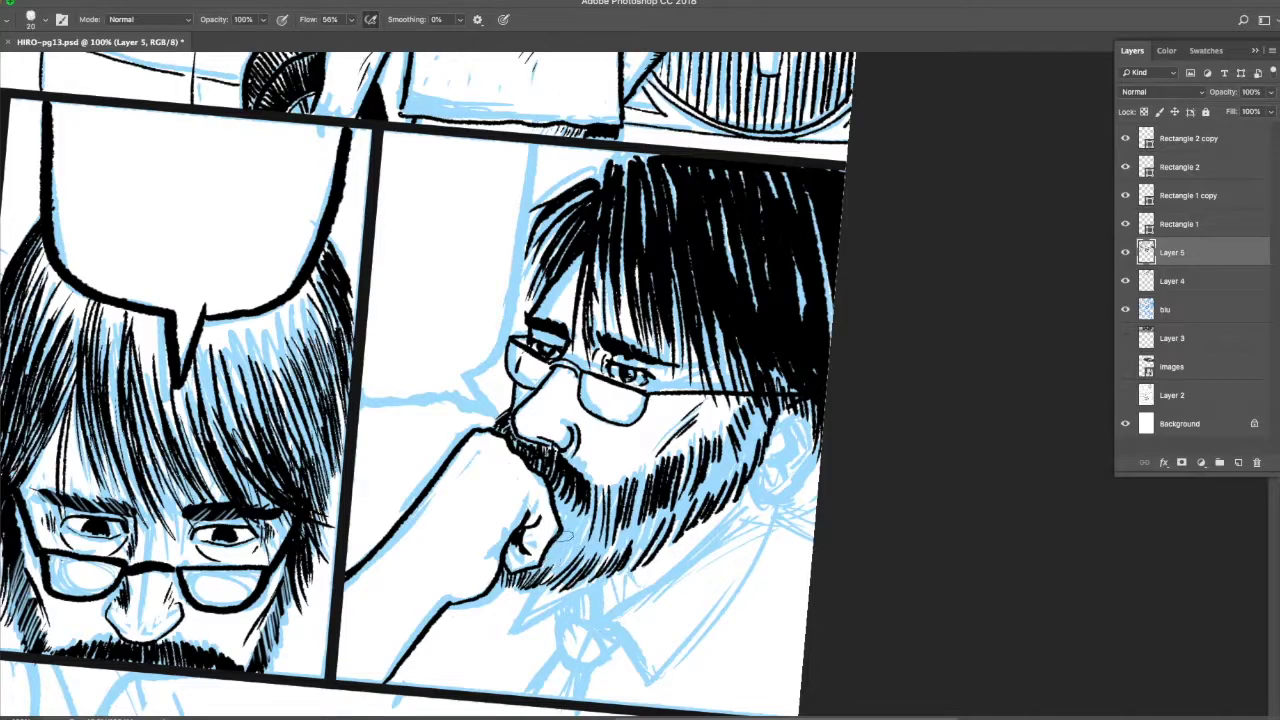
- Fill the man's beard with broad black strokes from the chin up to the sideburn
drag(560, 500, 540, 580)
drag(630, 490, 600, 575)
drag(700, 470, 650, 560)
drag(760, 410, 700, 520)
drag(580, 490, 560, 540)
drag(770, 400, 750, 440)
drag(562, 552, 505, 582)
- Ink the man's ear, neck edge and shirt collar, and fill his necktie in black
mouse_move(748, 494)
mouse_down()
mouse_move(798, 430)
mouse_move(770, 466)
mouse_up()
drag(810, 418, 764, 466)
mouse_move(764, 494)
mouse_down()
mouse_move(600, 617)
mouse_move(512, 622)
mouse_up()
drag(740, 592, 672, 696)
drag(778, 514, 730, 602)
drag(816, 520, 780, 500)
drag(590, 592, 650, 640)
mouse_move(588, 610)
mouse_down()
mouse_move(566, 678)
mouse_move(620, 650)
mouse_move(588, 634)
mouse_move(592, 690)
mouse_move(537, 693)
mouse_up()
- Ink the edge and tail of the speech balloon beside his face and the shirt folds below his forearm
mouse_move(492, 412)
mouse_down()
mouse_move(484, 348)
mouse_move(532, 144)
mouse_move(362, 394)
mouse_up()
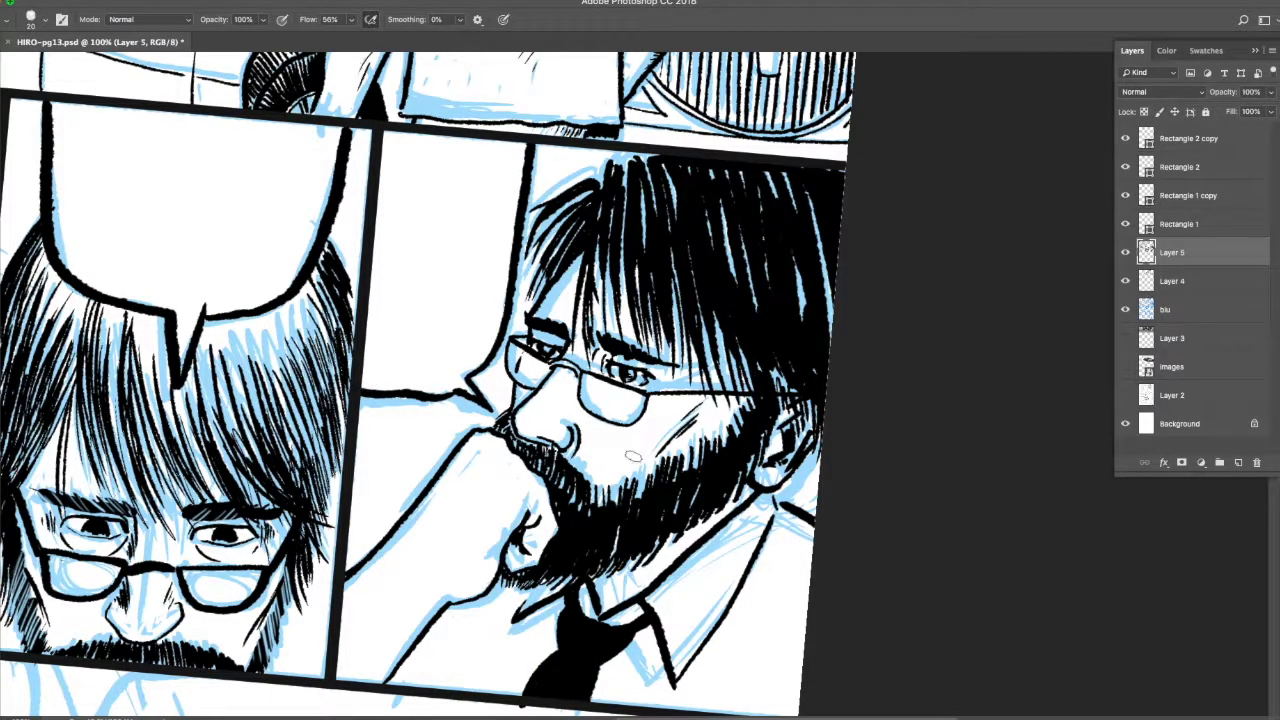
drag(420, 690, 458, 646)
- Cut thin white highlight strands into the solid black beard from the moustache to the sideburn
drag(590, 511, 598, 485)
drag(632, 505, 636, 480)
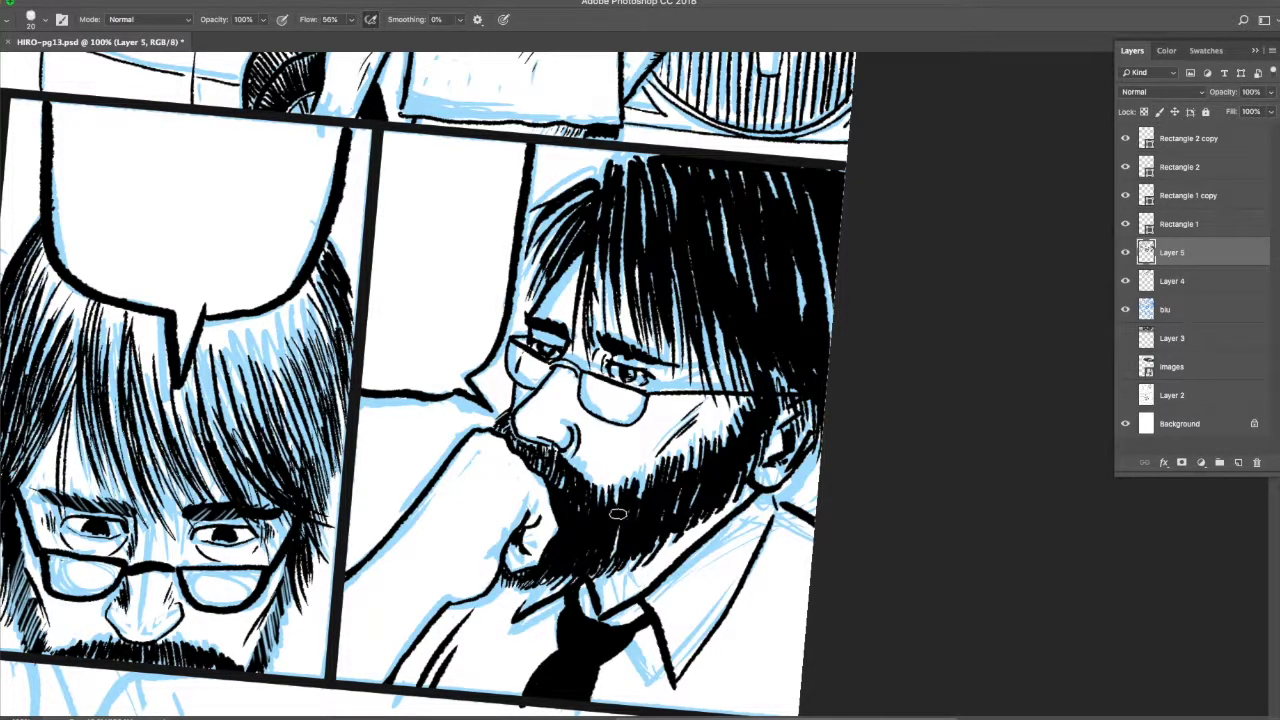
drag(554, 454, 567, 485)
mouse_move(562, 468)
mouse_down()
mouse_move(585, 511)
mouse_move(568, 546)
mouse_up()
mouse_move(604, 502)
mouse_down()
mouse_move(580, 570)
mouse_move(619, 540)
mouse_up()
drag(645, 498, 639, 547)
drag(663, 465, 657, 532)
drag(674, 474, 670, 525)
drag(640, 478, 616, 522)
drag(684, 454, 658, 514)
drag(714, 438, 702, 496)
drag(756, 410, 731, 475)
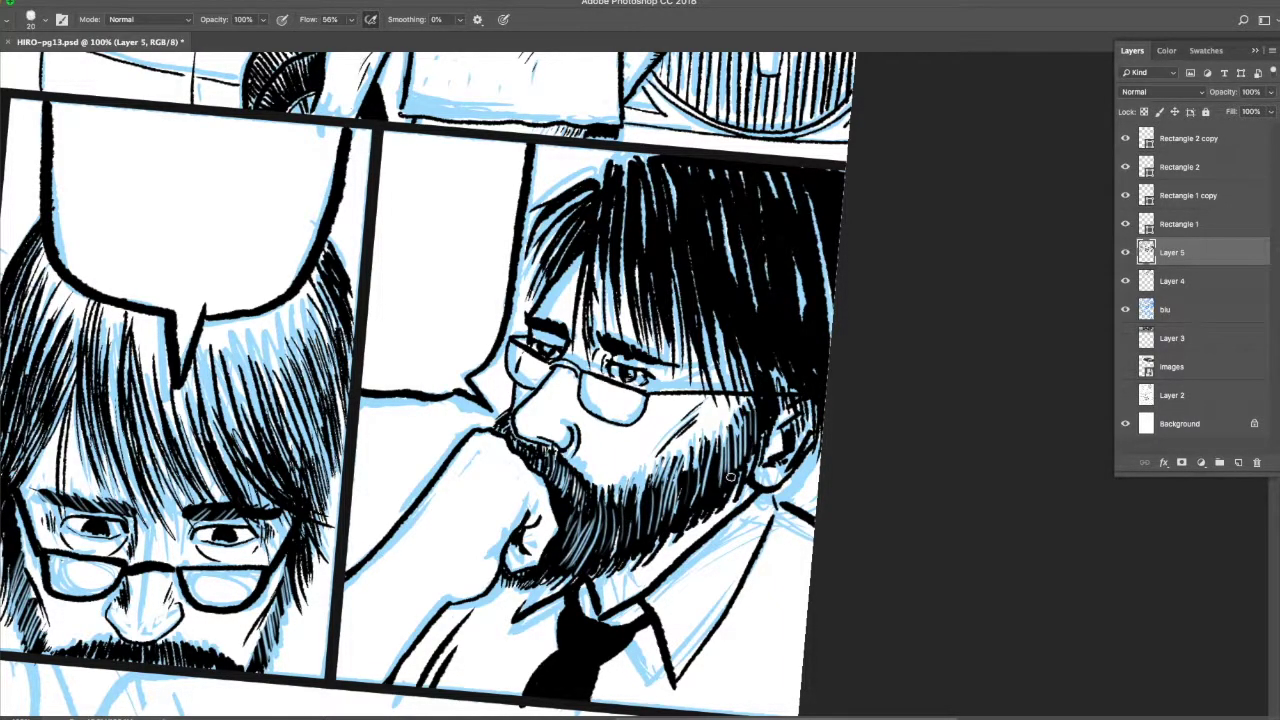
- Add white highlight strands to the man's dark hair and touch up the collar beside his neck
drag(792, 190, 826, 340)
drag(690, 170, 735, 325)
mouse_move(735, 190)
mouse_down()
mouse_move(790, 270)
mouse_move(825, 395)
mouse_up()
drag(817, 212, 832, 318)
drag(823, 180, 840, 250)
key(x)
drag(786, 486, 756, 565)
- Ink the eyebrows, nose and far face contour of the bald man in the bottom panel
key(super+minus)
key(super+minus)
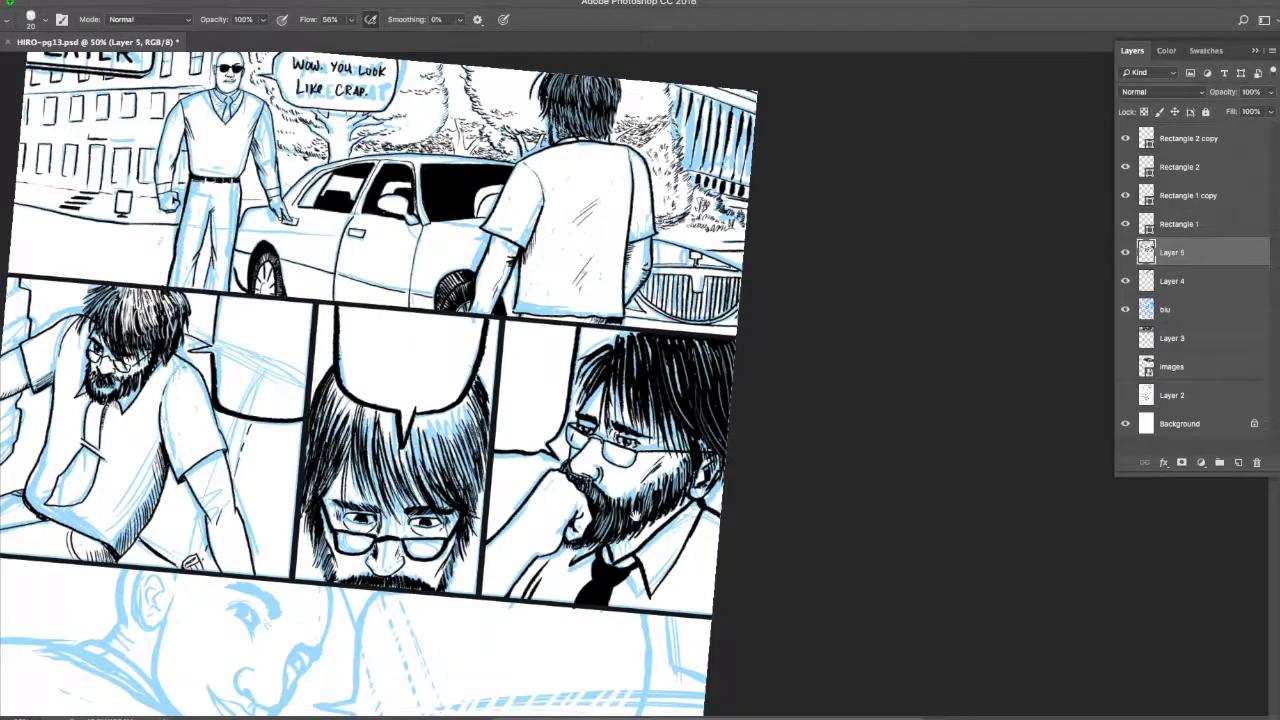
drag(665, 478, 764, 335)
scroll(767, 338, up, 3)
mouse_move(566, 343)
mouse_down()
mouse_move(584, 388)
mouse_move(567, 492)
mouse_up()
drag(549, 449, 574, 450)
mouse_move(495, 415)
mouse_down()
mouse_move(412, 391)
mouse_move(474, 390)
mouse_up()
drag(452, 388, 494, 411)
drag(543, 456, 526, 572)
drag(478, 523, 482, 560)
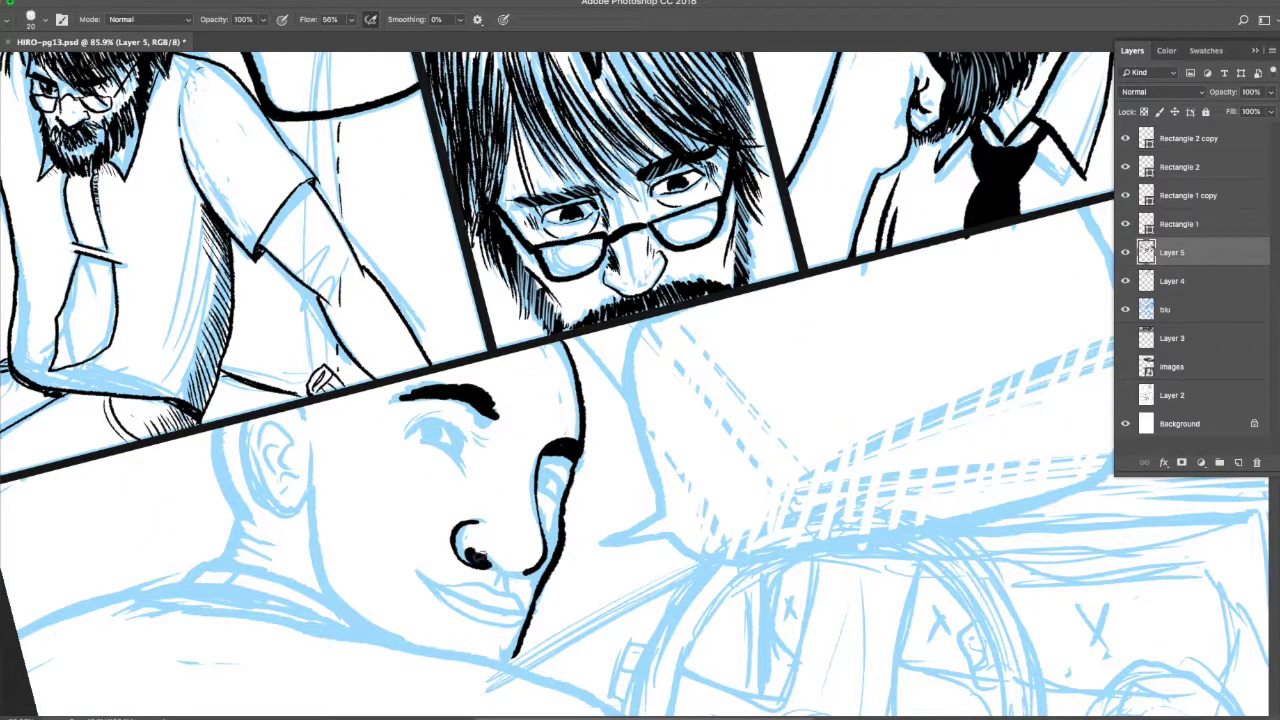
- Ink the bald man's eyes and closed, smiling lips, including the pupils and the crease under the near eye
drag(407, 437, 479, 433)
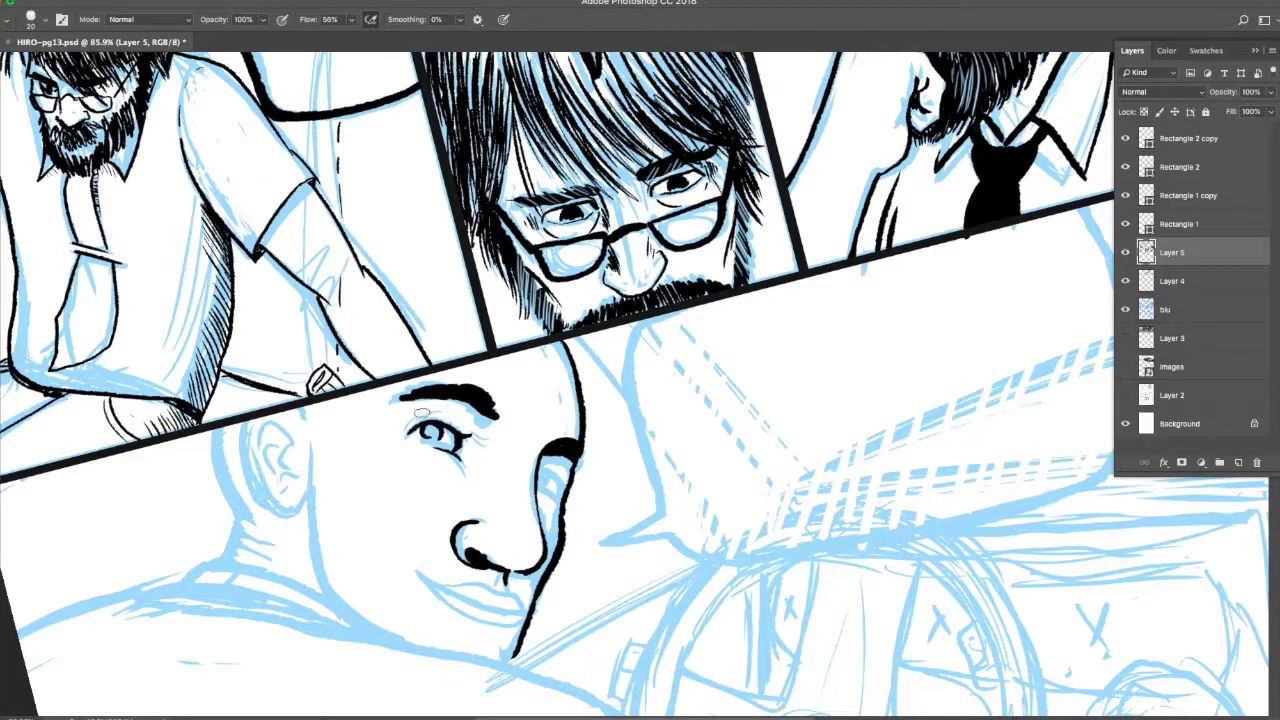
scroll(437, 426, up, 2)
drag(562, 507, 583, 512)
mouse_move(568, 486)
mouse_down()
mouse_move(576, 502)
mouse_move(559, 503)
mouse_up()
drag(562, 500, 607, 432)
drag(446, 548, 582, 598)
mouse_move(486, 561)
mouse_down()
mouse_move(575, 575)
mouse_move(594, 591)
mouse_up()
drag(603, 453, 620, 465)
drag(471, 420, 490, 403)
drag(426, 367, 439, 376)
drag(581, 409, 629, 441)
- Ink the bald man's jaw, back of the head, neck, collar and long shoulder line, redoing the misplaced stroke
drag(336, 362, 334, 515)
key(super+z)
drag(270, 380, 350, 492)
drag(353, 442, 438, 654)
drag(541, 679, 636, 589)
mouse_move(327, 303)
mouse_down()
mouse_move(376, 427)
mouse_move(315, 479)
mouse_up()
drag(319, 475, 481, 537)
drag(549, 566, 606, 454)
mouse_move(126, 446)
mouse_down()
mouse_move(802, 507)
mouse_move(916, 579)
mouse_up()
- Ink the inner folds and shadows of the bald man's ear
mouse_move(422, 195)
mouse_down()
mouse_move(454, 176)
mouse_move(473, 238)
mouse_up()
drag(490, 246, 463, 264)
drag(459, 189, 443, 217)
drag(467, 206, 451, 224)
mouse_move(474, 234)
mouse_down()
mouse_move(443, 211)
mouse_move(447, 241)
mouse_up()
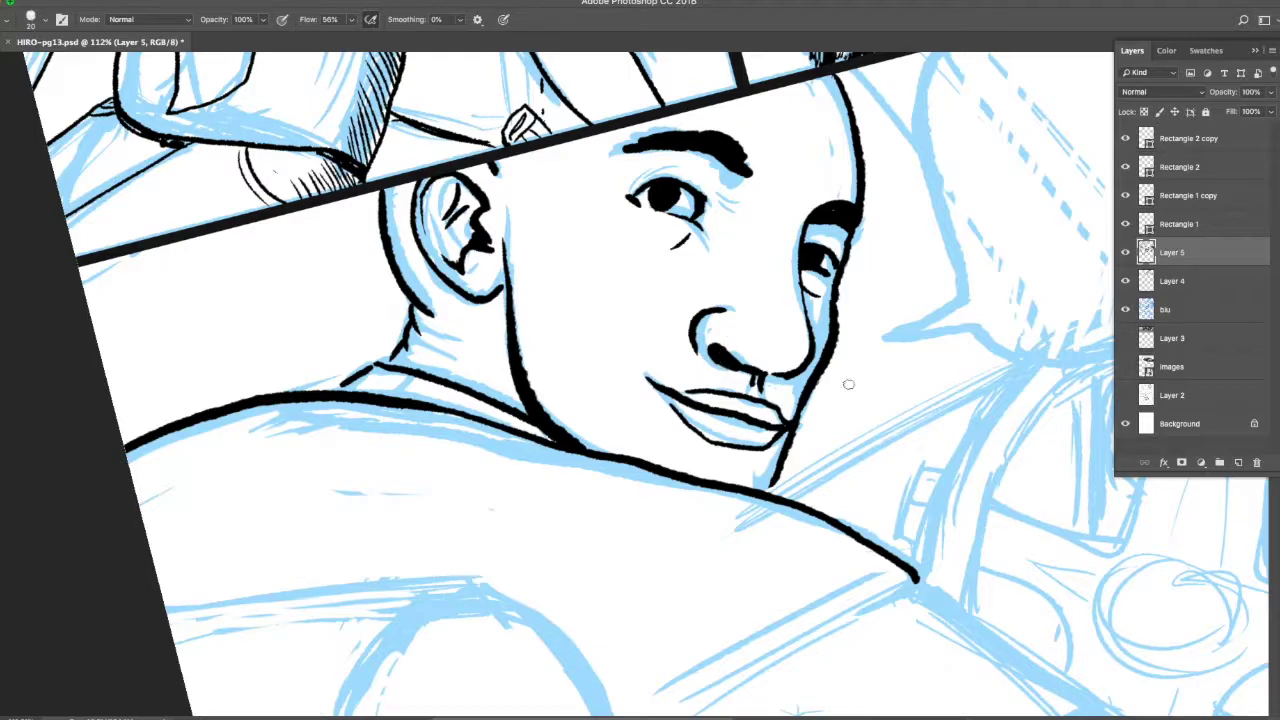
- Ink the bald man's sleeve and outstretched arm, including the cuff and the fabric folds at the elbow
alt+click(747, 353)
alt+click(747, 353)
drag(917, 529, 748, 585)
mouse_move(567, 396)
mouse_down()
mouse_move(414, 565)
mouse_move(830, 580)
mouse_up()
mouse_move(803, 548)
mouse_down()
mouse_move(907, 478)
mouse_move(1025, 522)
mouse_move(955, 630)
mouse_up()
drag(605, 545, 493, 578)
drag(605, 548, 512, 595)
drag(655, 452, 660, 492)
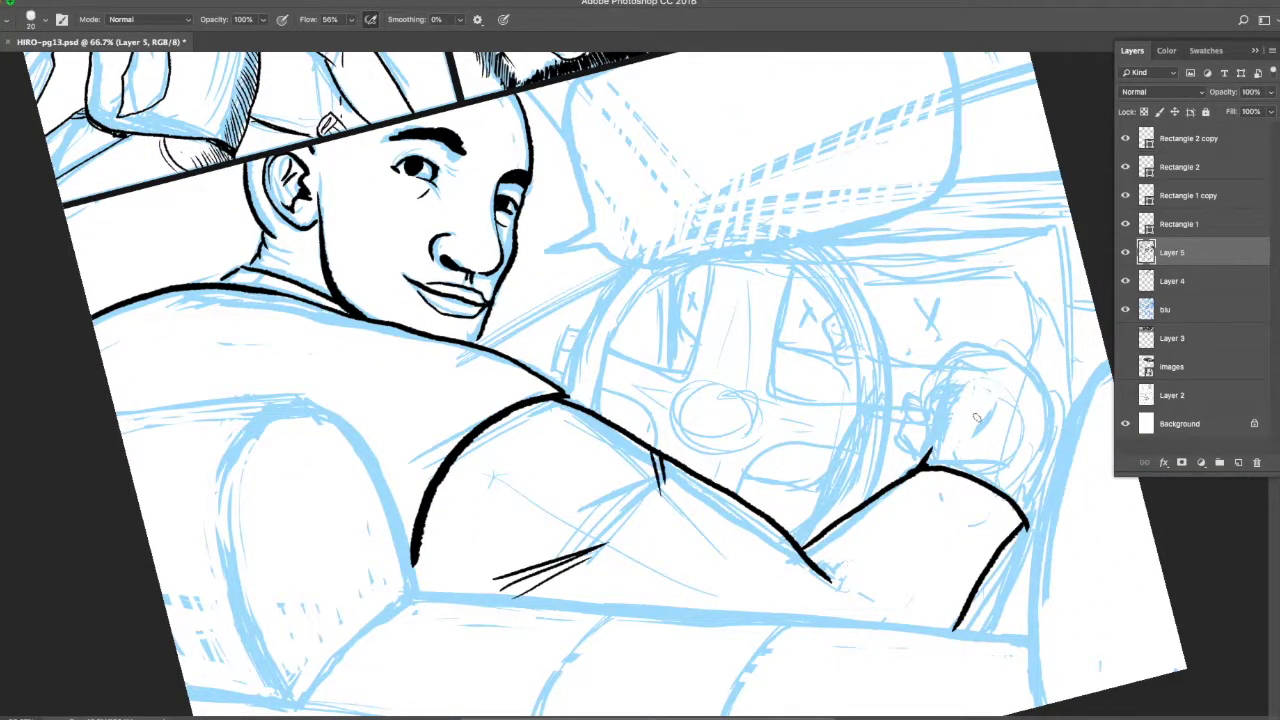
- Ink the driver's raised hand beside the steering wheel, with its thumb, knuckles and finger lines
drag(950, 388, 925, 462)
drag(908, 392, 1022, 508)
drag(906, 420, 918, 462)
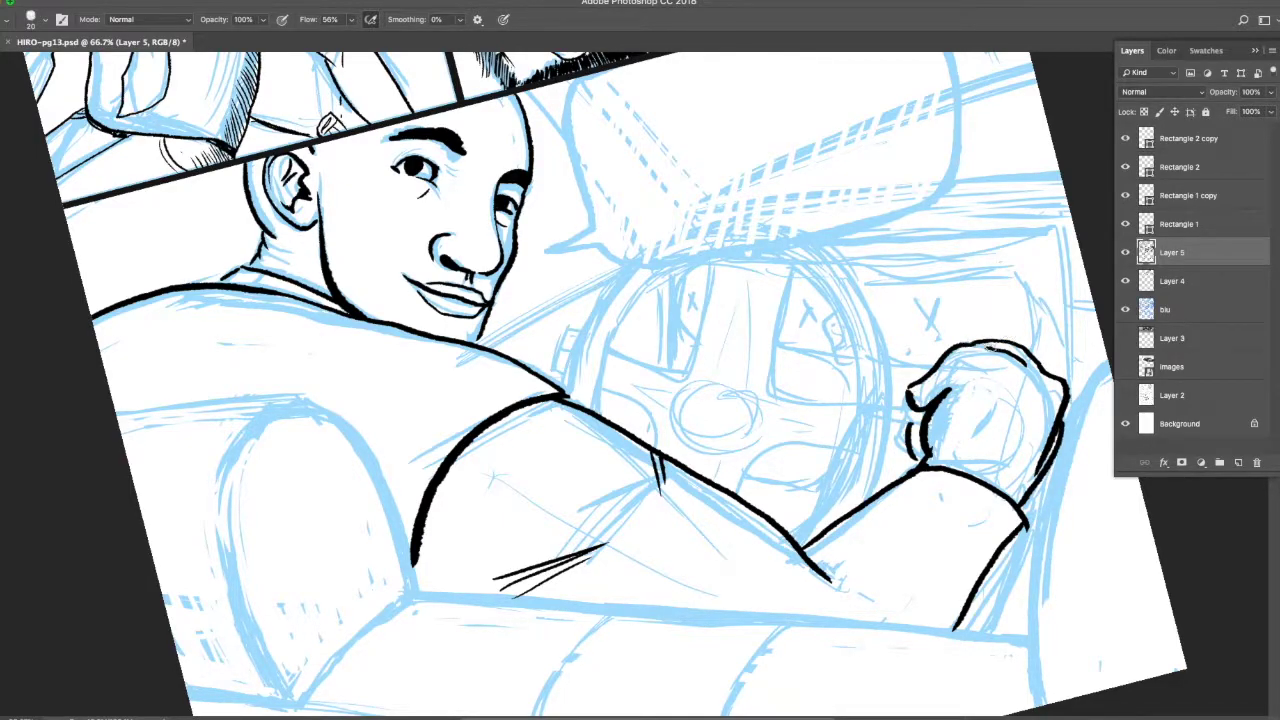
mouse_move(972, 346)
mouse_down()
mouse_move(1050, 366)
mouse_move(1040, 460)
mouse_up()
drag(1056, 370, 1048, 450)
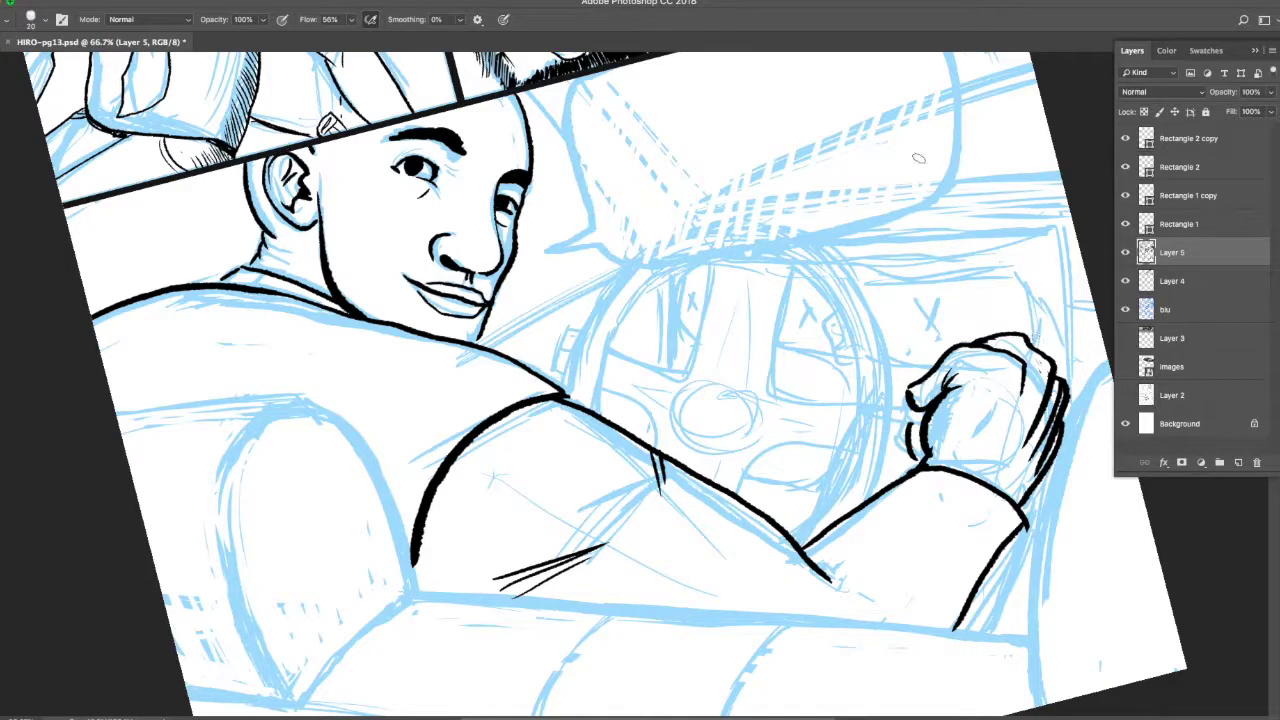
- Ink the outer and inner contours of the steering wheel rim behind the driver's arm
drag(828, 242, 864, 500)
drag(630, 264, 570, 396)
drag(622, 282, 600, 414)
mouse_move(640, 304)
mouse_down()
mouse_move(822, 246)
mouse_move(800, 522)
mouse_up()
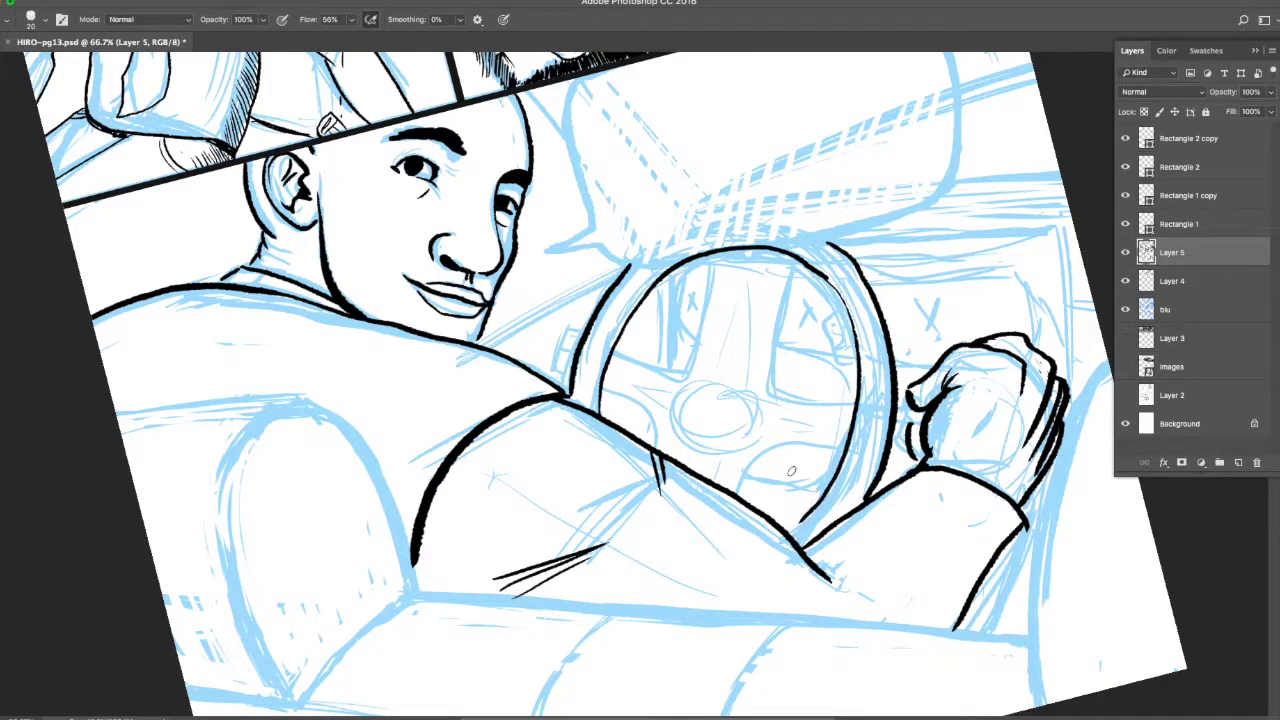
- Ink the car window's edge lines around the driver's face and the top lines of the dashboard beside the speech balloon
key(F7)
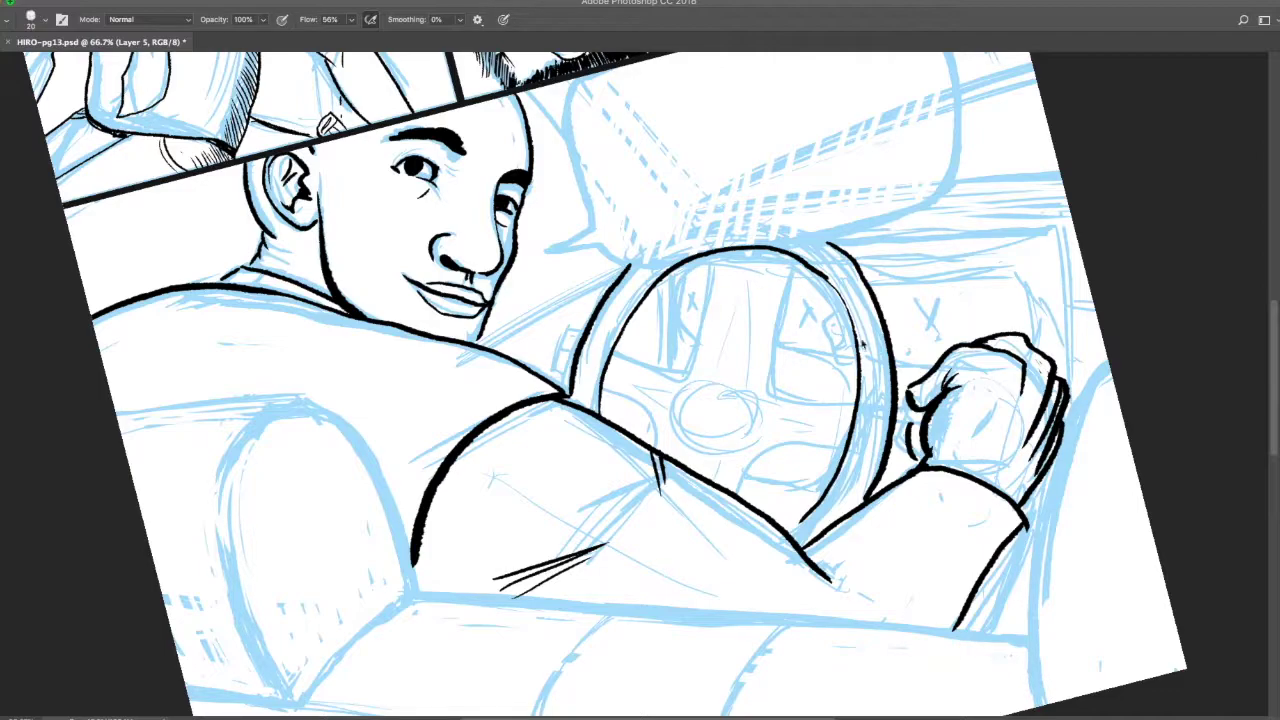
click(491, 342)
drag(480, 345, 621, 267)
drag(977, 134, 875, 160)
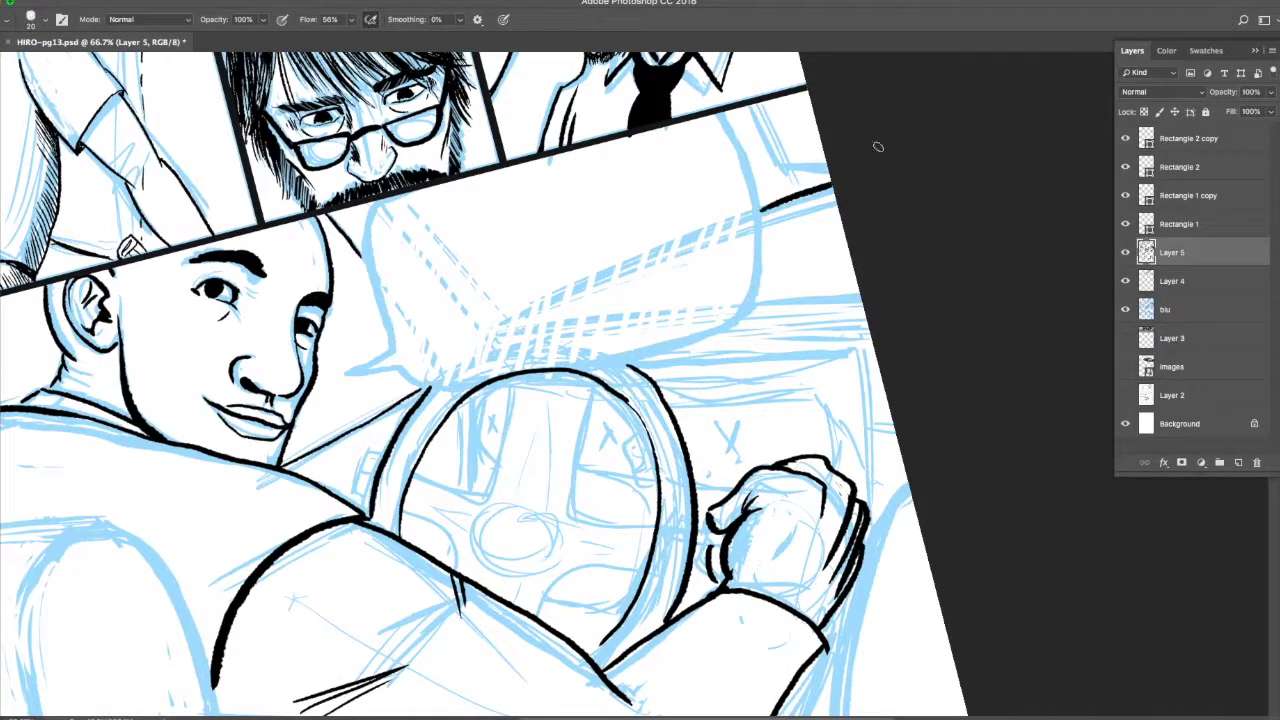
drag(750, 308, 861, 297)
- Ink the edge of the seat beside the driver's raised hand and the long bench seat edge below his arm
drag(850, 528, 741, 389)
drag(796, 352, 734, 684)
drag(786, 470, 838, 299)
key(r)
drag(838, 299, 785, 223)
key(ctrl+z)
drag(212, 604, 789, 402)
drag(330, 600, 409, 433)
key(r)
- Ink the rounded outline of the driver's seat back and the curved cushion seams across the bench seat
drag(178, 592, 142, 466)
drag(289, 344, 195, 460)
mouse_move(146, 162)
mouse_down()
mouse_move(290, 343)
mouse_move(247, 177)
mouse_up()
drag(258, 180, 15, 230)
drag(214, 204, 256, 446)
drag(304, 475, 184, 487)
drag(591, 348, 514, 499)
drag(768, 337, 707, 497)
drag(514, 499, 543, 577)
drag(298, 487, 776, 481)
key(ctrl+z)
- Ink the spokes and openings inside the steering wheel and the small door detail beside its rim
alt+click(415, 550)
alt+click(415, 550)
key(r)
drag(428, 322, 398, 238)
super+click(390, 270)
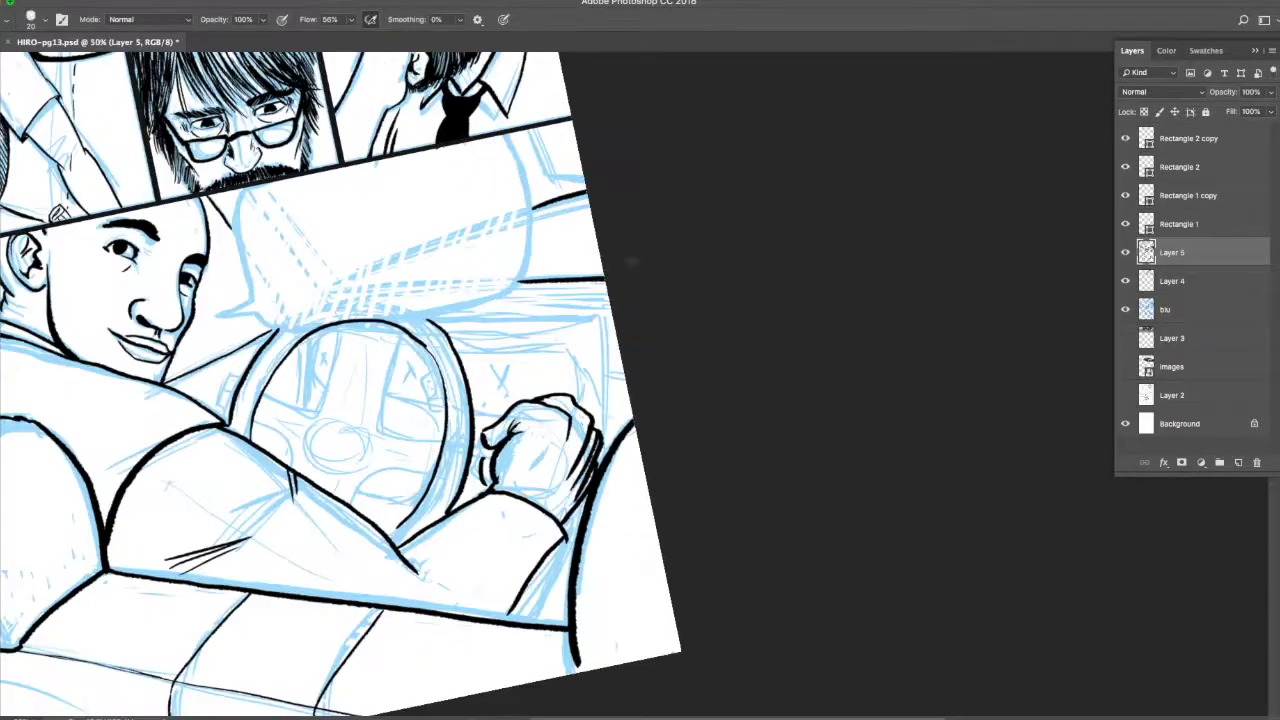
drag(348, 333, 320, 408)
drag(402, 330, 380, 432)
drag(318, 410, 258, 396)
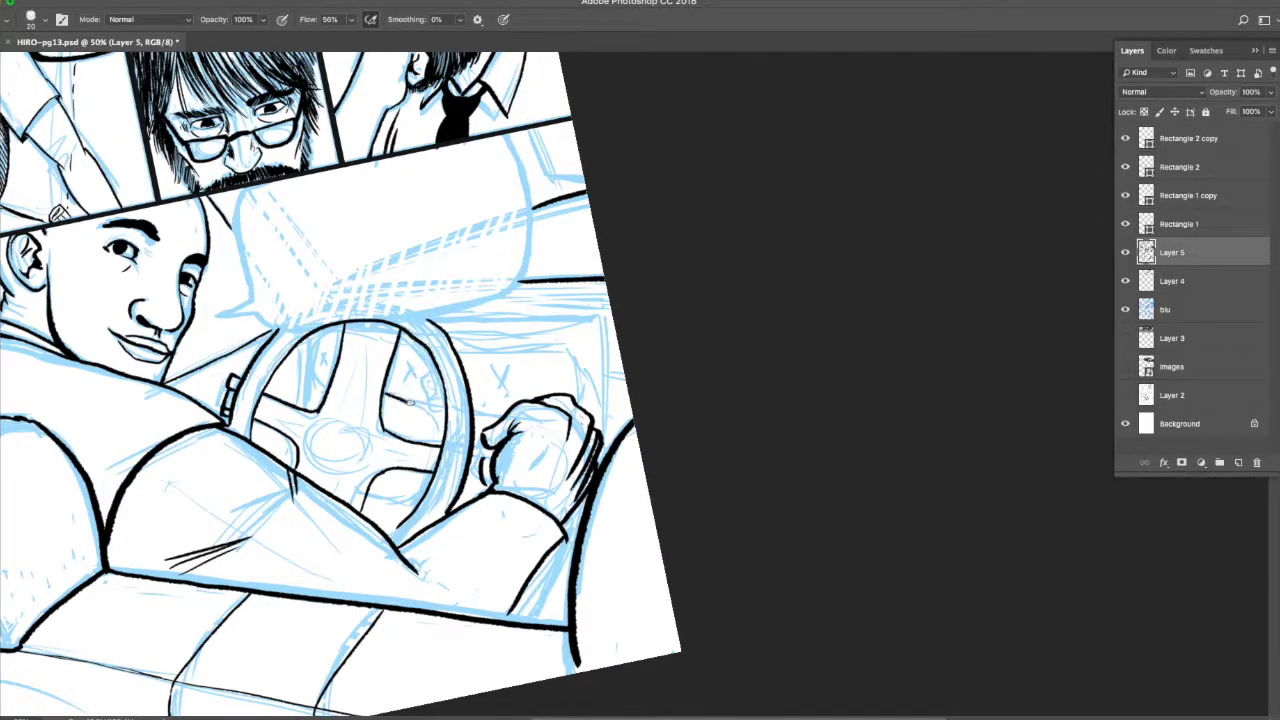
- Ink the dashboard's upper edge and the outline and tail of the large speech balloon above the steering wheel
mouse_move(440, 323)
mouse_down()
mouse_move(606, 428)
mouse_move(716, 310)
mouse_up()
drag(198, 336, 250, 300)
drag(238, 188, 252, 302)
mouse_move(508, 136)
mouse_down()
mouse_move(505, 274)
mouse_move(247, 318)
mouse_up()
- Mark the dark dashboard areas with X's and ink the vertical edge at the dashboard's far end
drag(497, 350, 514, 376)
drag(560, 350, 578, 376)
drag(406, 362, 422, 384)
drag(319, 350, 332, 370)
drag(614, 338, 618, 430)
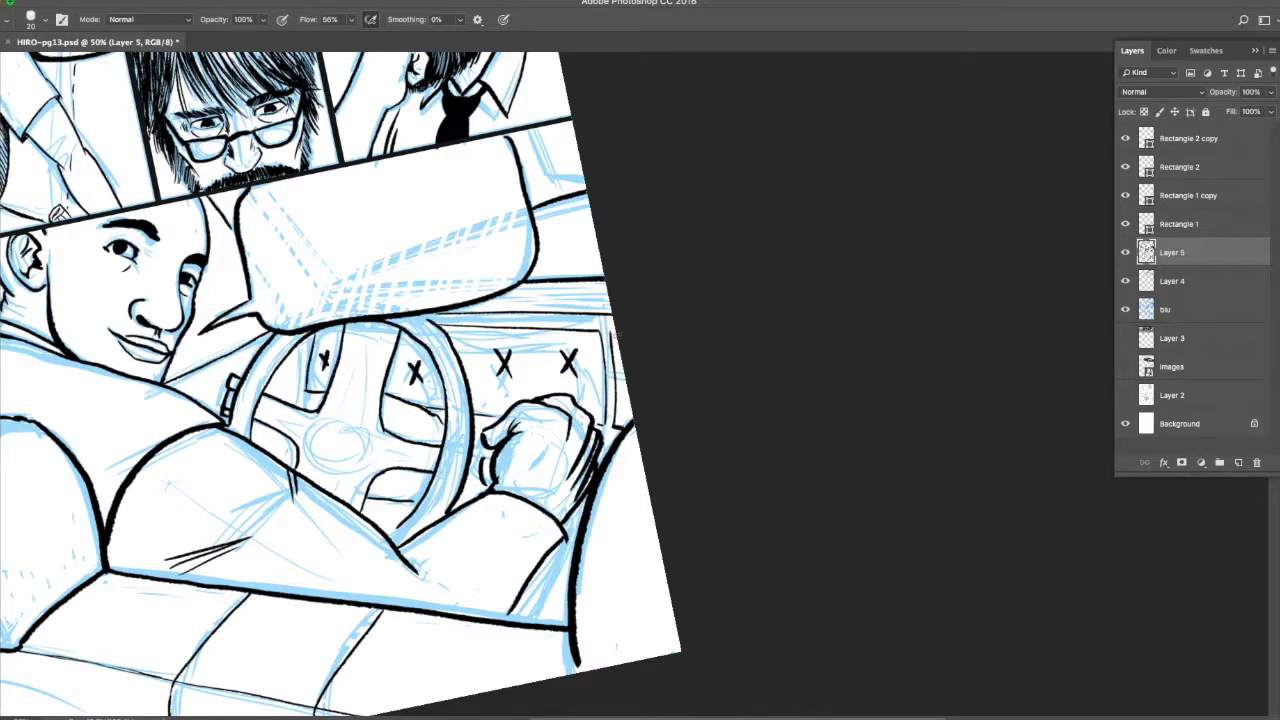
- Ink the cuff's inner line, the lever beside the wheel and the dark gap between the fingers of the driver's hand
drag(470, 502, 524, 574)
mouse_move(488, 445)
mouse_down()
mouse_move(518, 412)
mouse_move(498, 446)
mouse_move(512, 400)
mouse_move(545, 412)
mouse_up()
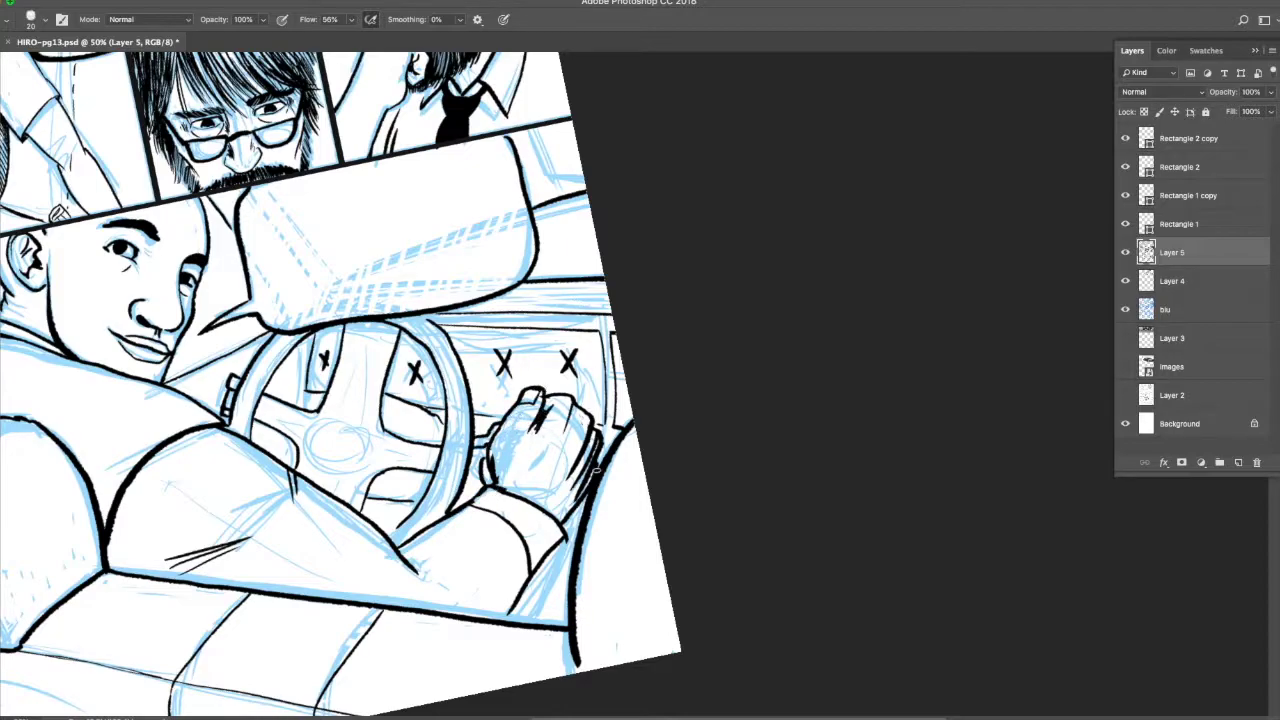
drag(566, 505, 570, 471)
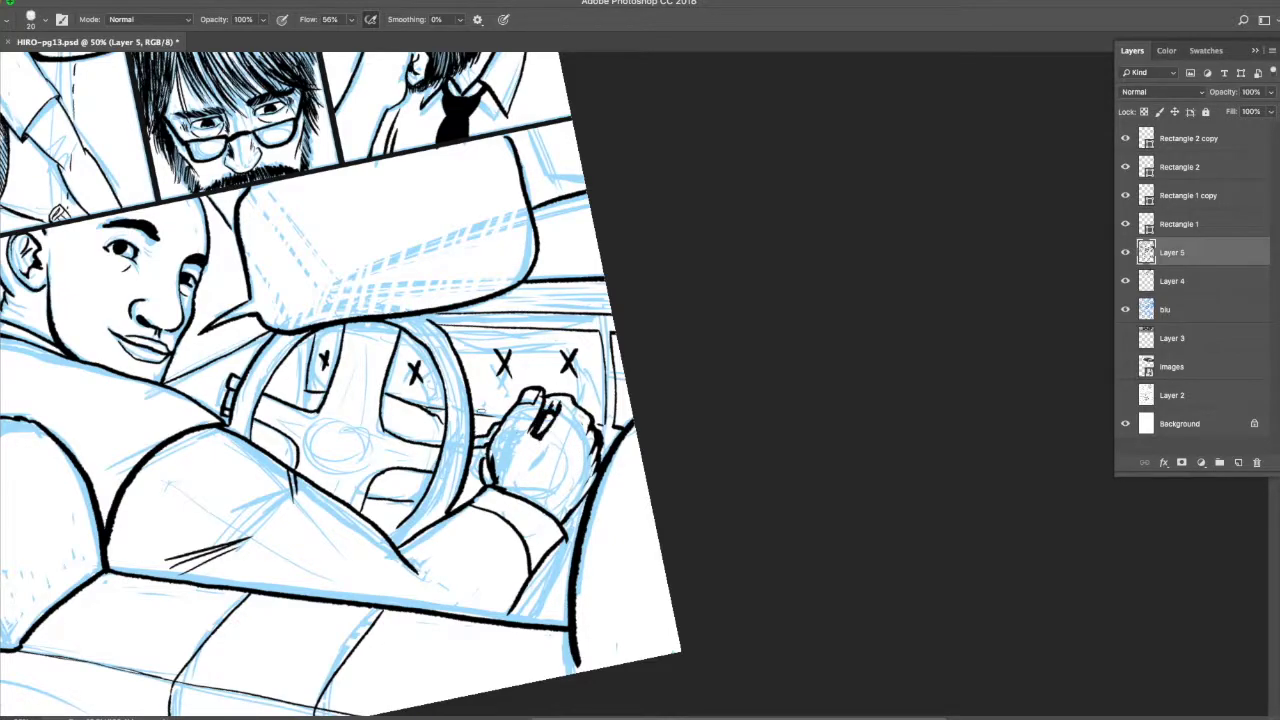
- Fill the X-marked dashboard areas behind the steering wheel and the driver's hand with solid black
mouse_move(333, 347)
mouse_down()
mouse_move(318, 372)
mouse_move(337, 330)
mouse_up()
mouse_move(385, 383)
mouse_down()
mouse_move(430, 345)
mouse_move(415, 400)
mouse_move(426, 316)
mouse_move(477, 403)
mouse_up()
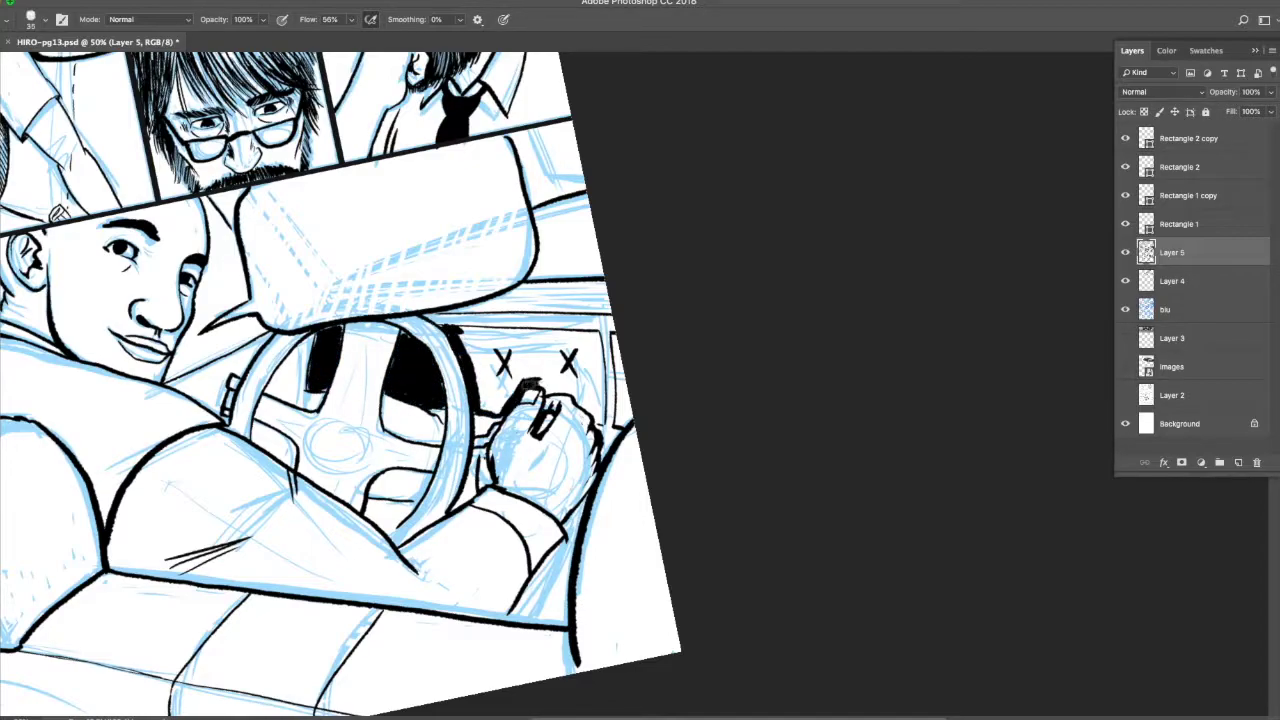
mouse_move(468, 340)
mouse_down()
mouse_move(516, 352)
mouse_move(500, 405)
mouse_move(590, 400)
mouse_move(545, 360)
mouse_move(500, 345)
mouse_move(586, 352)
mouse_move(622, 424)
mouse_up()
- Ink the oval bow-tie emblem on the steering wheel hub and hatch the dark gap below the lower spoke
drag(349, 422, 308, 442)
mouse_move(324, 461)
mouse_down()
mouse_move(364, 472)
mouse_move(343, 433)
mouse_up()
drag(318, 438, 334, 436)
drag(302, 342, 298, 402)
drag(370, 498, 410, 520)
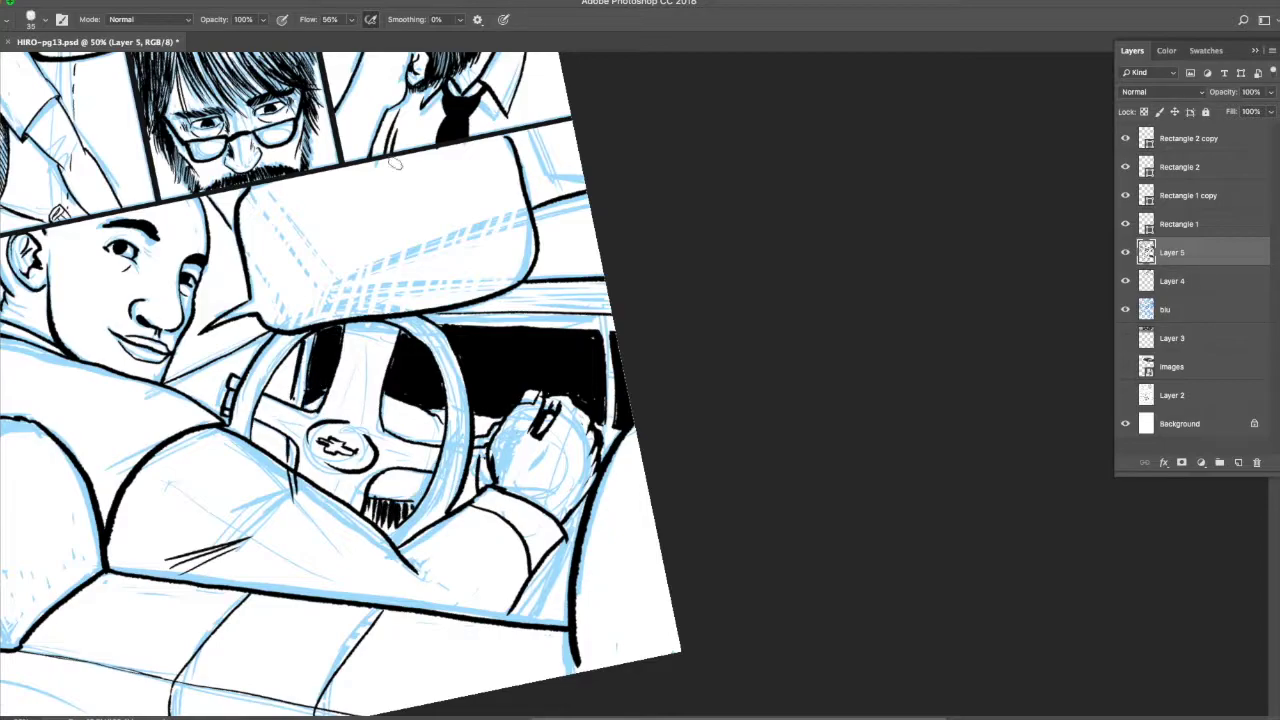
- Add reflection strokes to the window beside the driver's face and hatch the band beyond the speech balloon
drag(238, 248, 214, 302)
drag(226, 334, 214, 352)
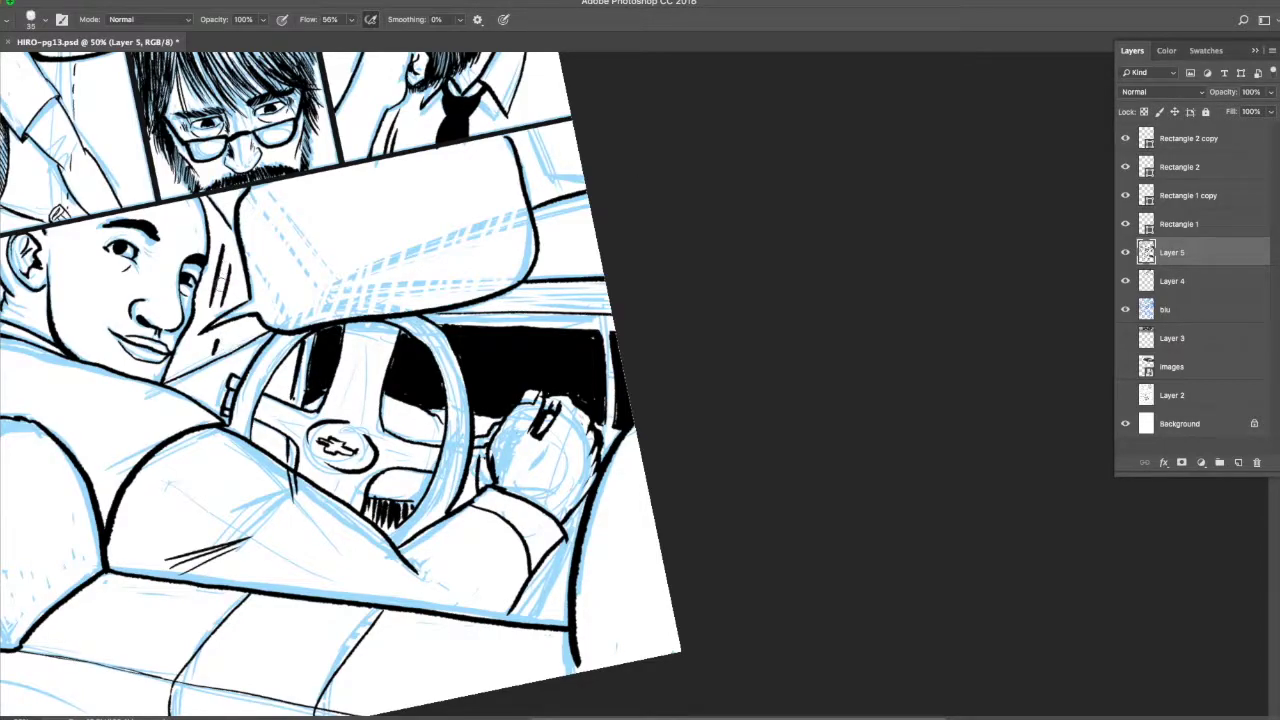
drag(226, 250, 212, 304)
drag(220, 340, 215, 355)
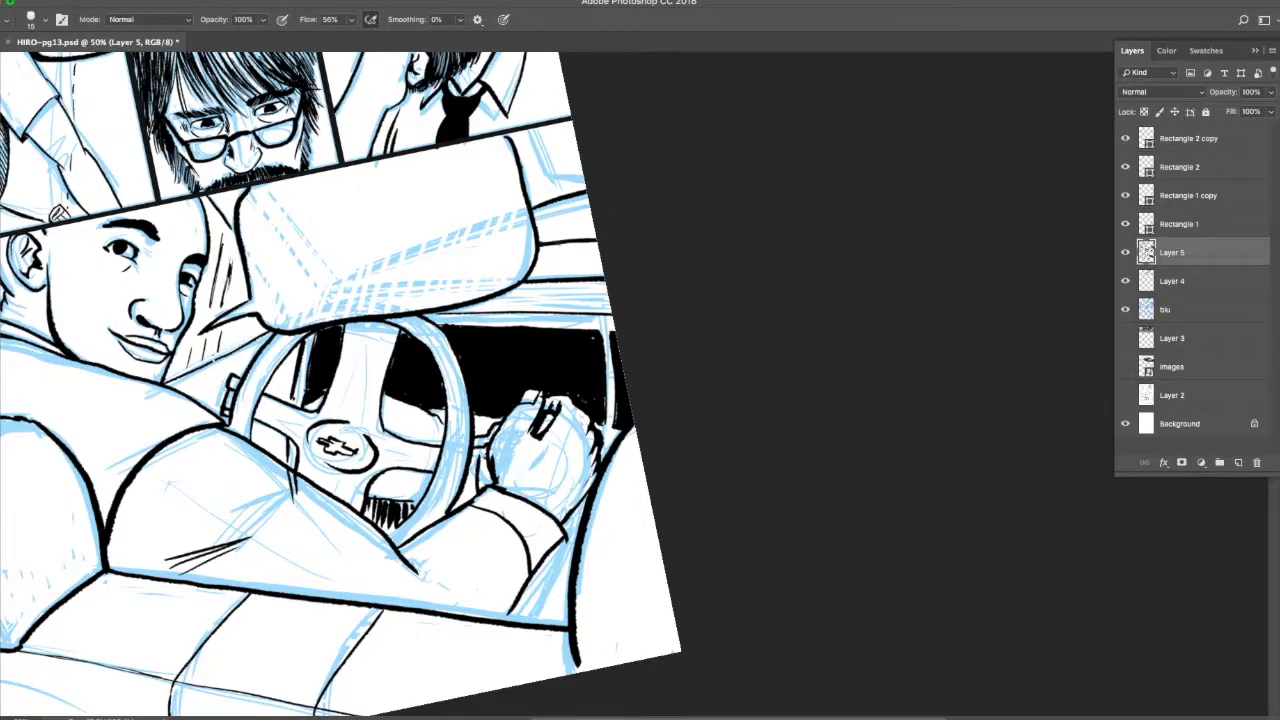
drag(536, 276, 598, 244)
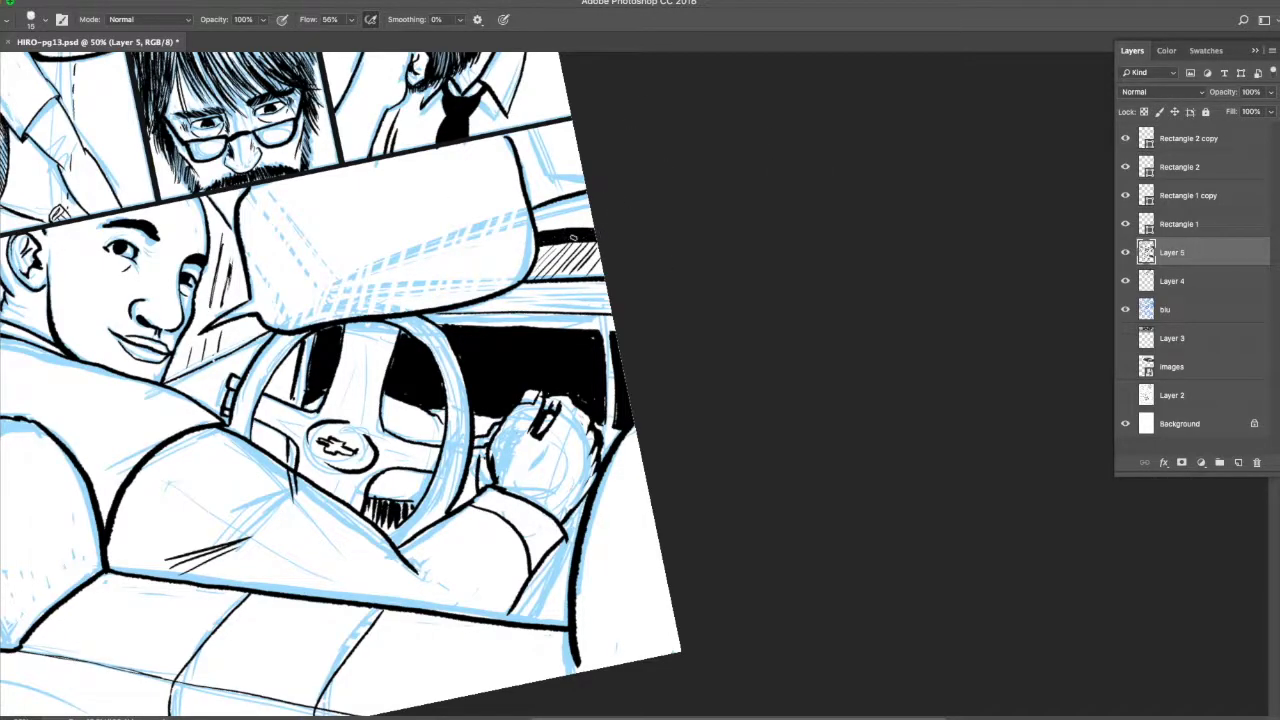
key(super+alt+z)
- Hide the blu sketch layer to review the black line work of the driver panel
scroll(580, 338, down, 1)
key(r)
drag(508, 471, 486, 443)
scroll(579, 510, down, 1)
drag(579, 512, 677, 662)
click(1125, 310)
scroll(570, 210, up, 1)
drag(553, 214, 655, 181)
mouse_move(633, 437)
mouse_down()
mouse_move(800, 437)
mouse_move(798, 405)
mouse_up()
key(b)
drag(608, 255, 571, 486)
drag(634, 340, 608, 500)
mouse_move(618, 568)
mouse_down()
mouse_move(540, 672)
mouse_move(484, 702)
mouse_up()
drag(594, 459, 470, 371)
scroll(469, 370, down, 1)
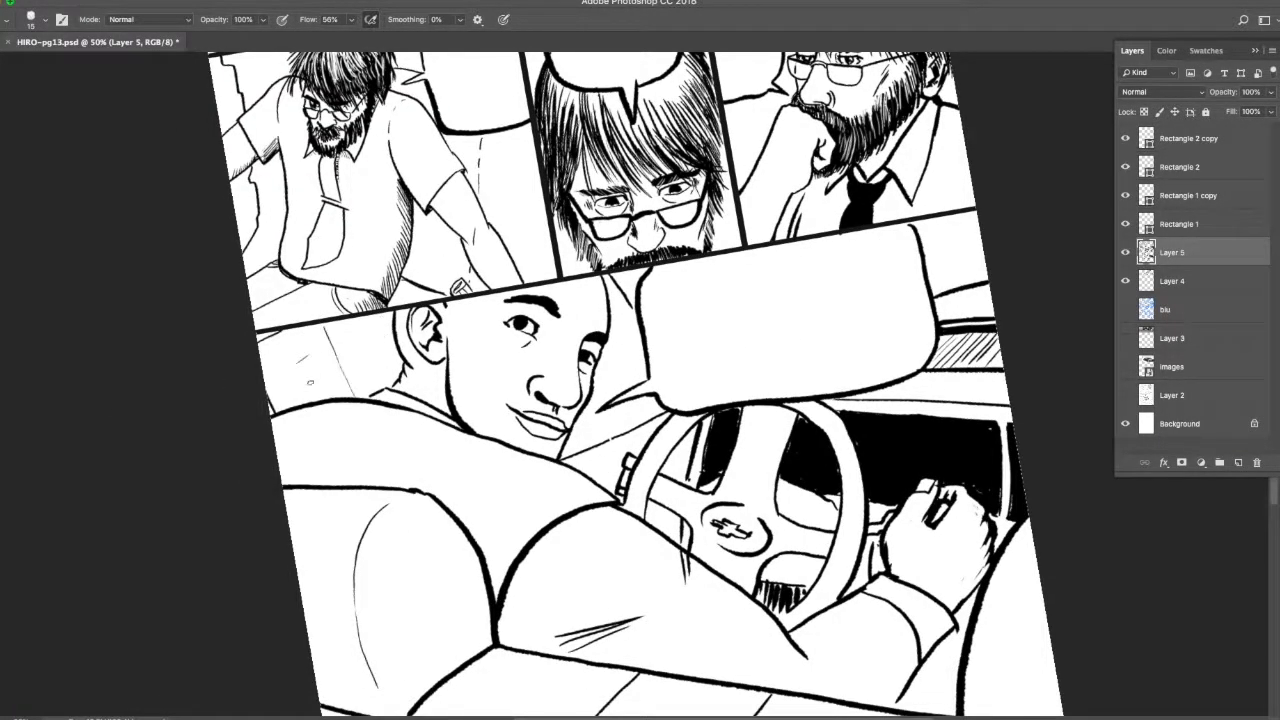
- Select and copy the fence and shrubs behind the man in the first panel with the lasso
drag(605, 367, 770, 367)
drag(705, 170, 668, 214)
drag(640, 350, 672, 452)
drag(712, 500, 705, 546)
mouse_move(489, 474)
mouse_down()
mouse_move(586, 514)
mouse_move(1100, 570)
mouse_up()
drag(524, 334, 492, 356)
drag(381, 334, 496, 584)
drag(362, 518, 328, 552)
drag(388, 377, 240, 377)
mouse_move(600, 211)
mouse_down()
mouse_move(707, 211)
mouse_move(582, 386)
mouse_up()
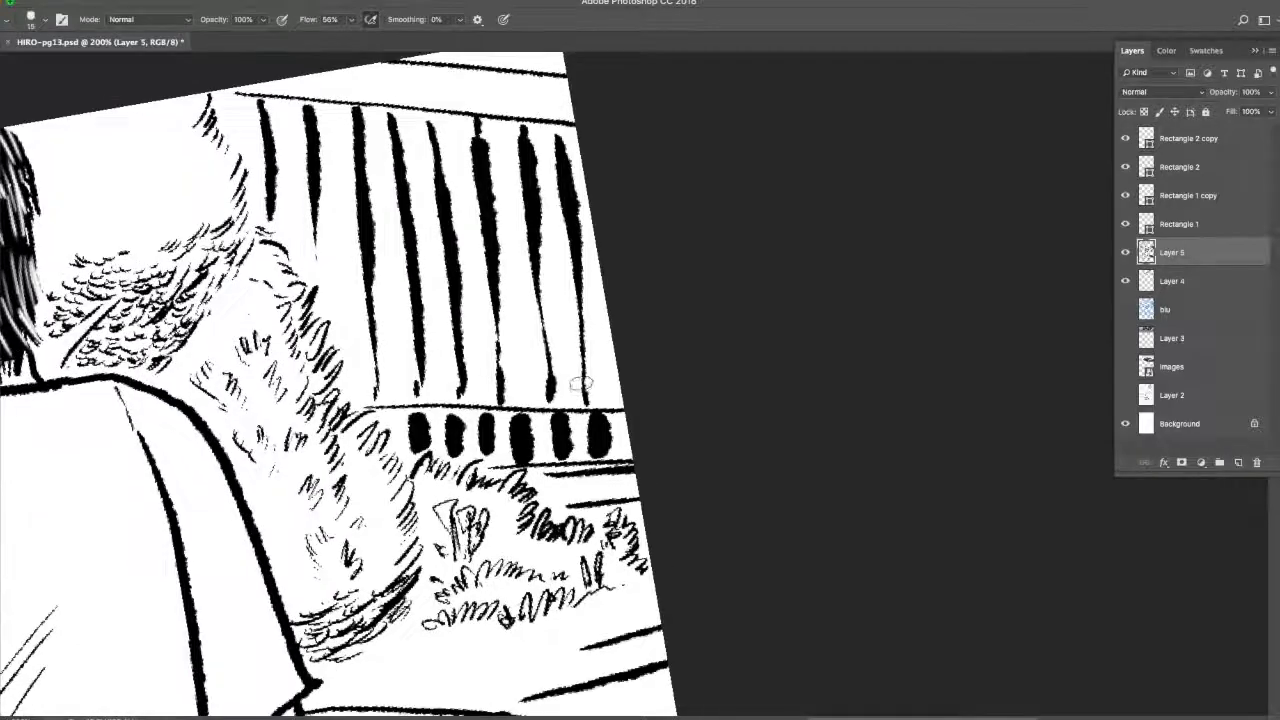
key(l)
click(655, 666)
click(634, 312)
click(568, 70)
click(224, 149)
click(291, 637)
click(313, 594)
click(640, 521)
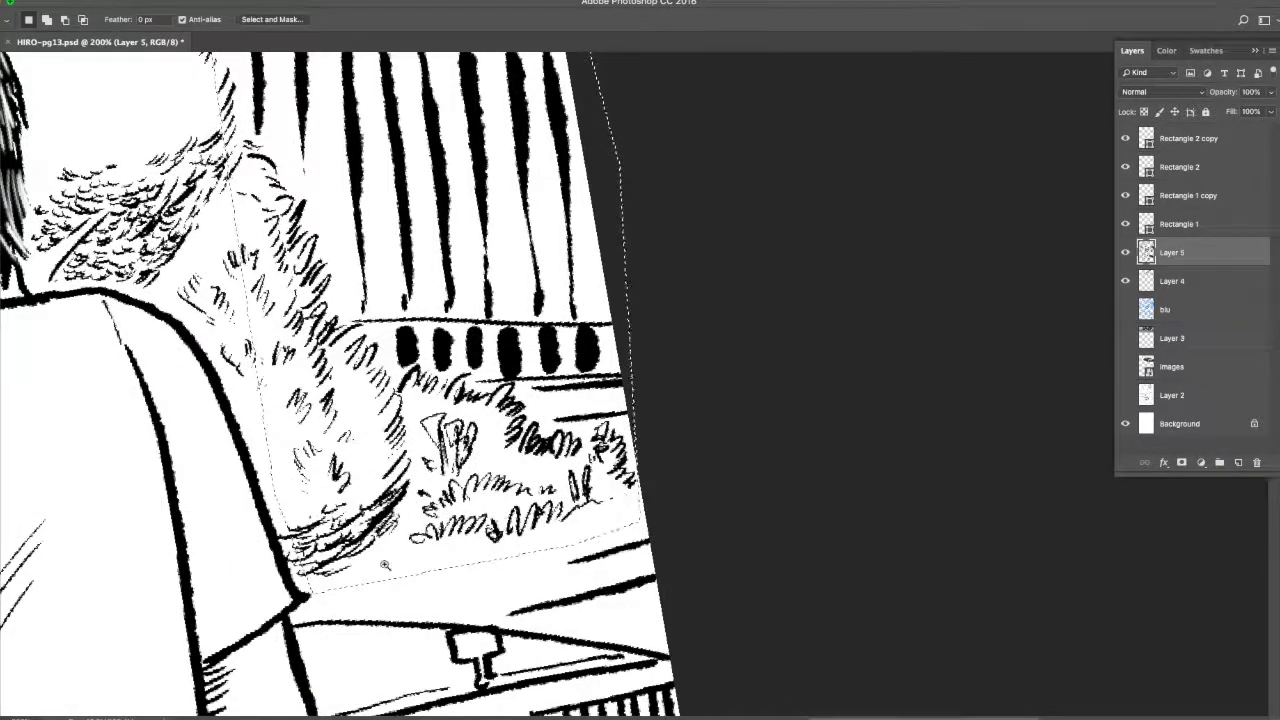
- Close the gaps in the line work at the driver's collar and around the side window beside the balloon
scroll(519, 540, down, 4)
scroll(430, 650, up, 6)
key(b)
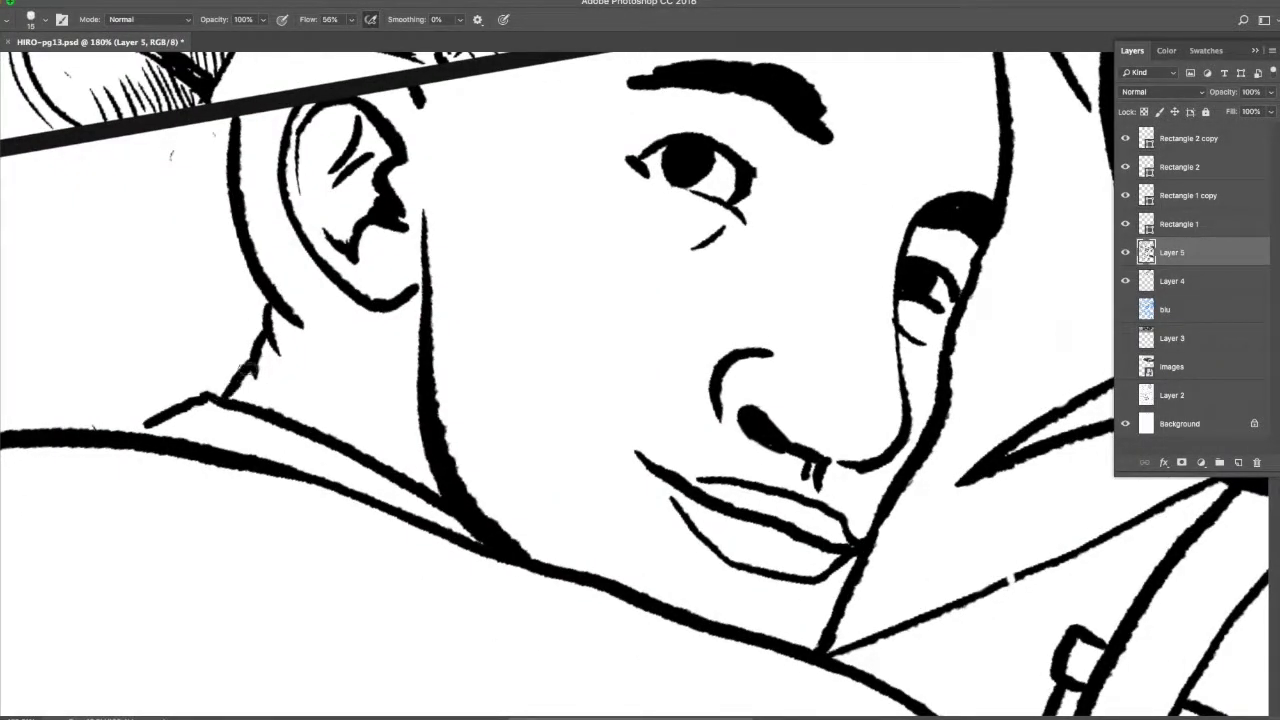
drag(222, 393, 132, 430)
scroll(310, 315, down, 4)
drag(814, 108, 872, 198)
mouse_move(882, 418)
mouse_down()
mouse_move(725, 478)
mouse_move(936, 384)
mouse_up()
- Select the car window areas on both sides of the driver's head with the lasso
key(w)
click(857, 290)
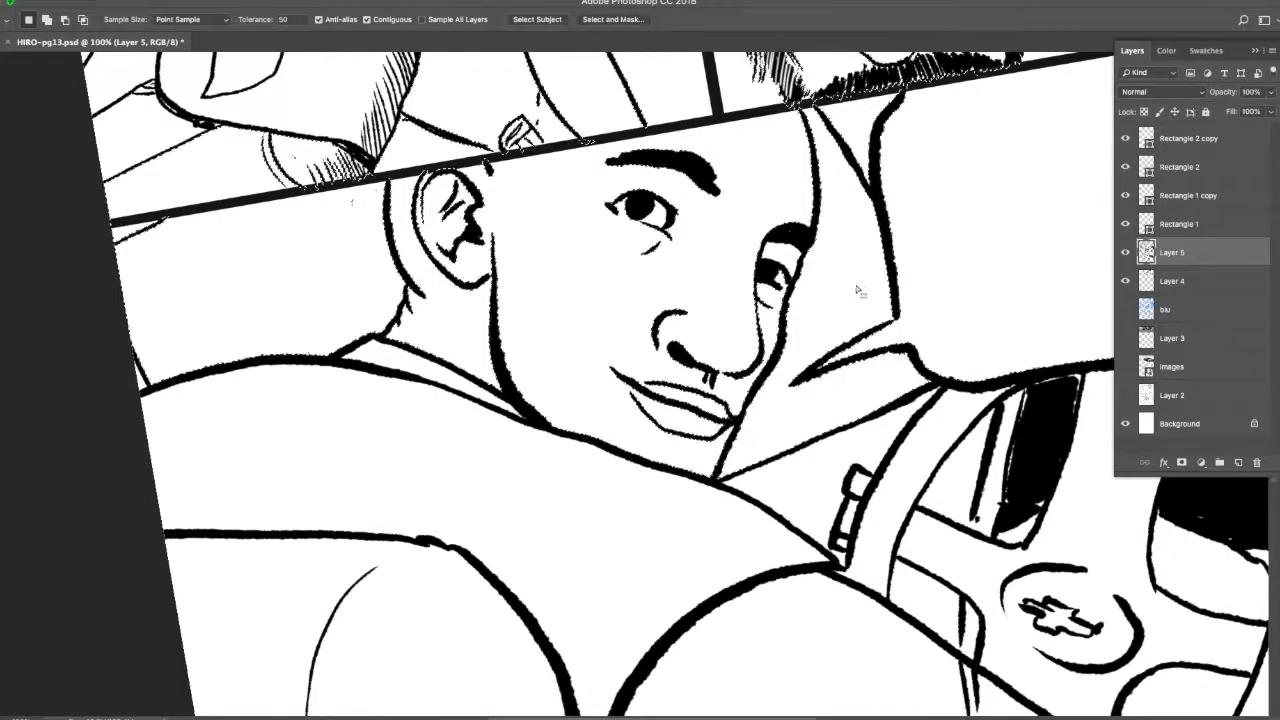
key(l)
mouse_move(722, 477)
mouse_down()
mouse_move(938, 388)
mouse_move(809, 368)
mouse_move(882, 210)
mouse_move(815, 150)
mouse_move(800, 313)
mouse_move(718, 479)
mouse_up()
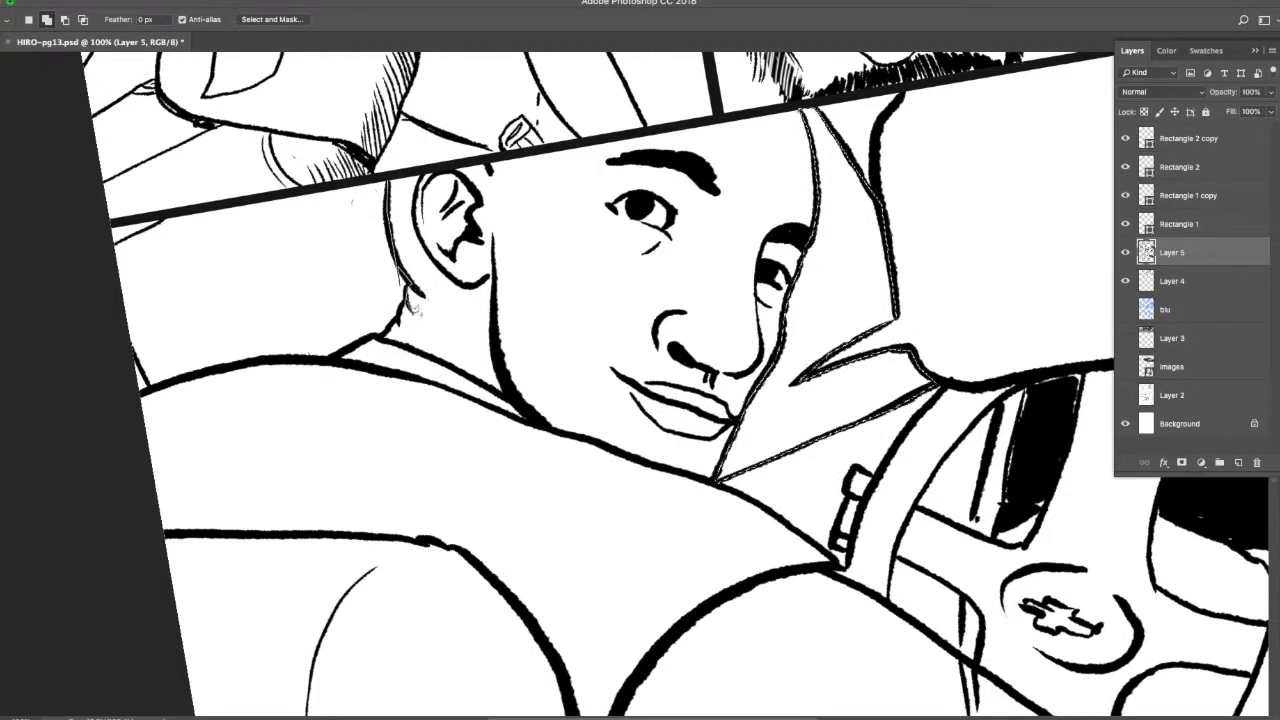
mouse_move(410, 305)
mouse_down()
mouse_move(335, 356)
mouse_move(142, 388)
mouse_move(300, 190)
mouse_move(388, 175)
mouse_up()
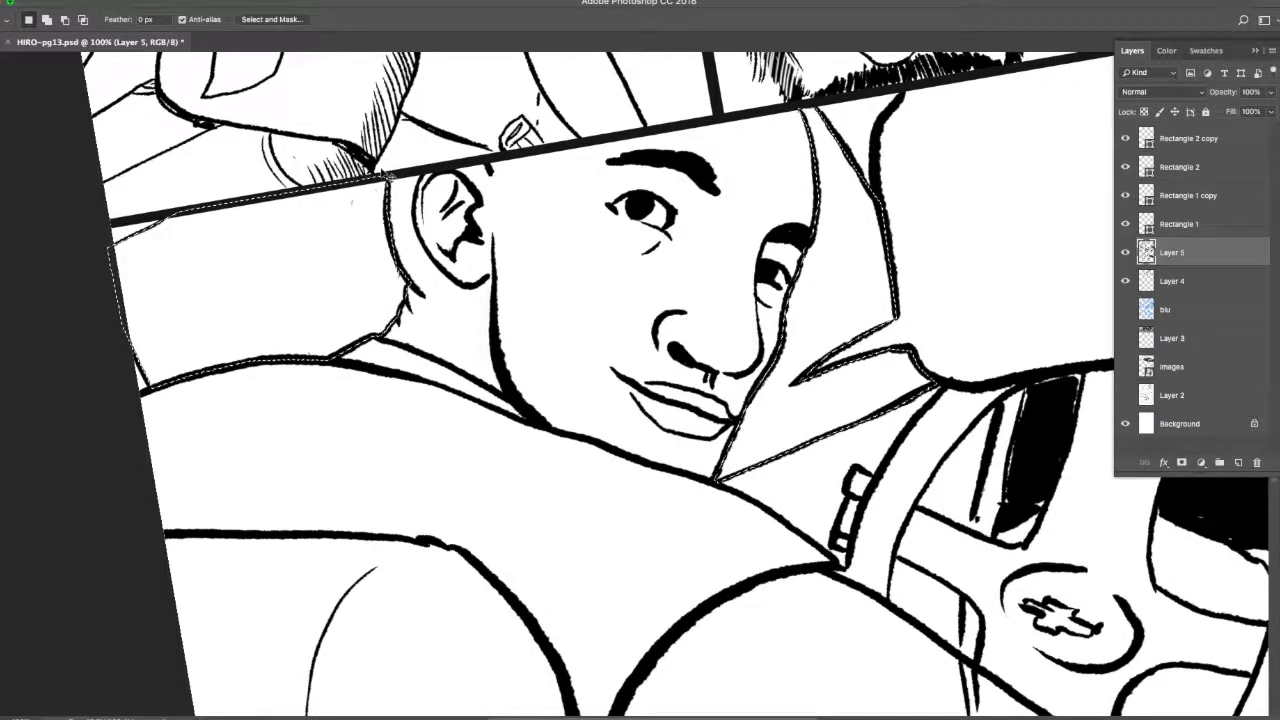
- Paste the copied fence and shrubs into the selected window areas as a masked layer
key(alt+shift+super+v)
key(super+z)
click(140, 2)
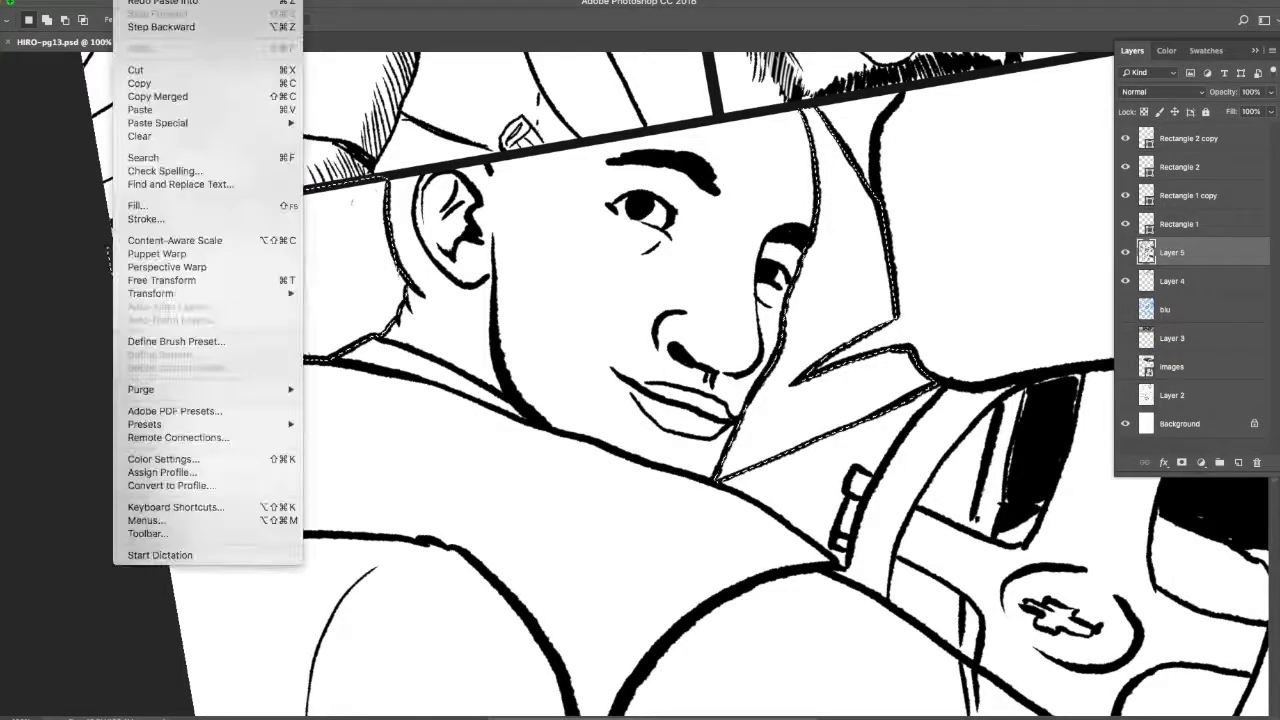
click(205, 84)
click(138, 2)
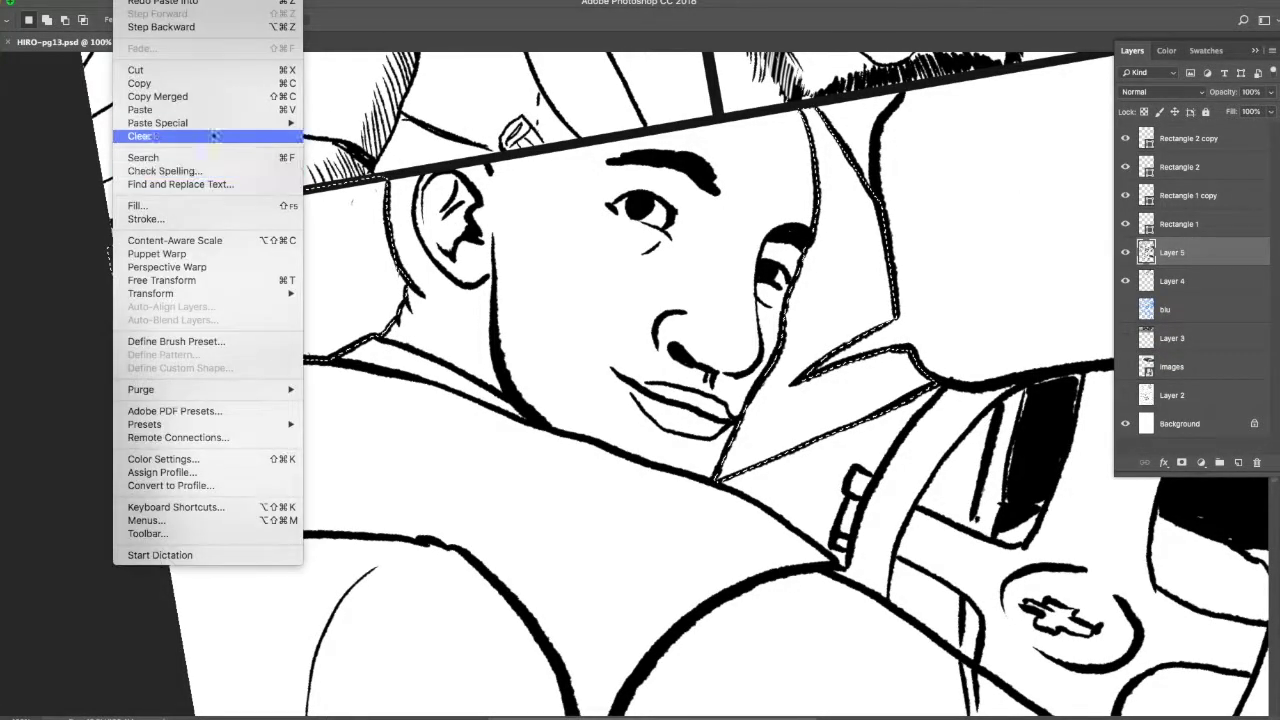
mouse_move(215, 123)
click(370, 137)
- Free-transform the pasted background to about 466% width and 210% height, rotated about -17°, to fill the car windows
key(super+0)
key(v)
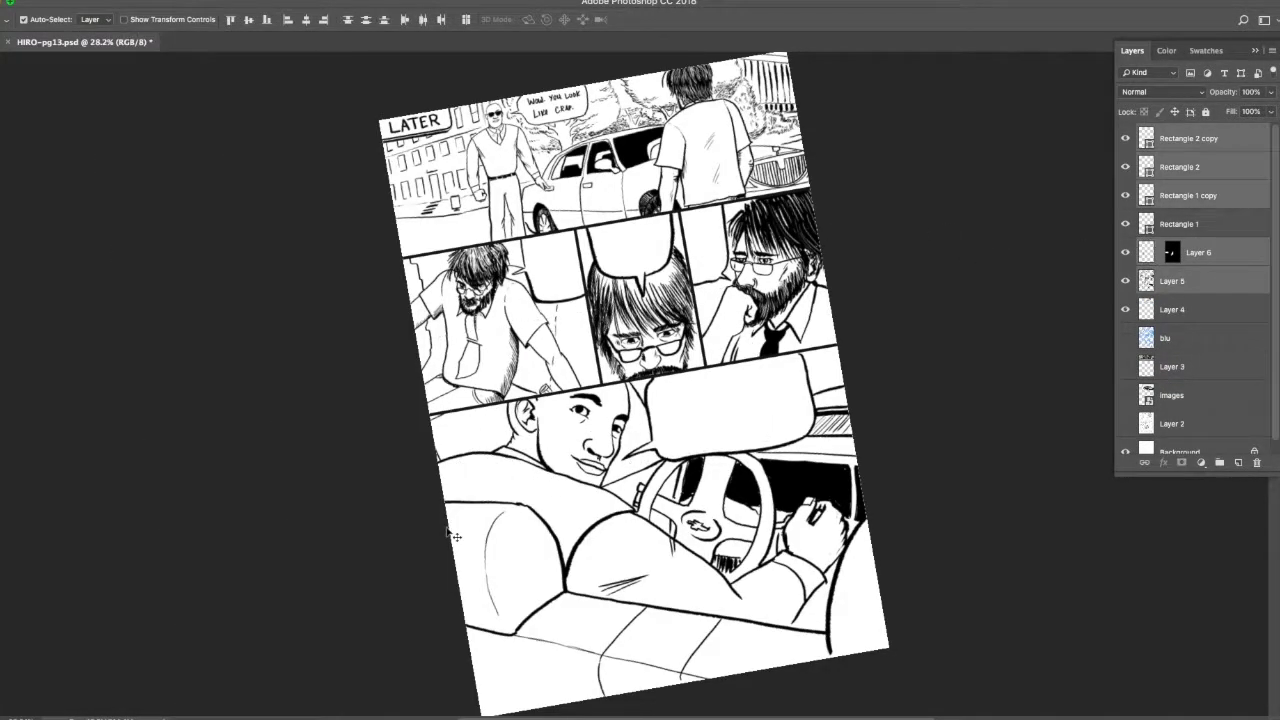
key(super+t)
key(Escape)
key(super+d)
key(super+t)
drag(581, 481, 700, 479)
drag(512, 424, 407, 400)
drag(659, 397, 651, 401)
drag(460, 552, 464, 575)
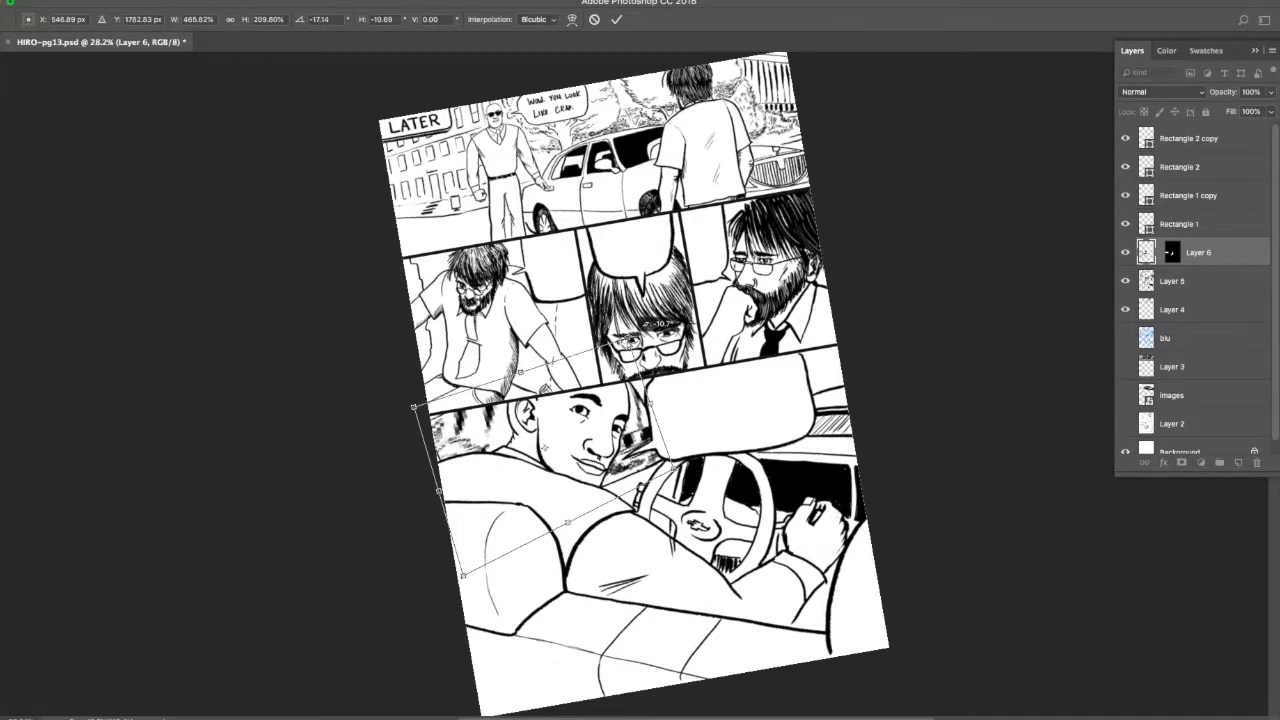
key(Return)
- Apply a motion blur to the pasted window background and lower Layer 6's opacity to 53%
click(195, 2)
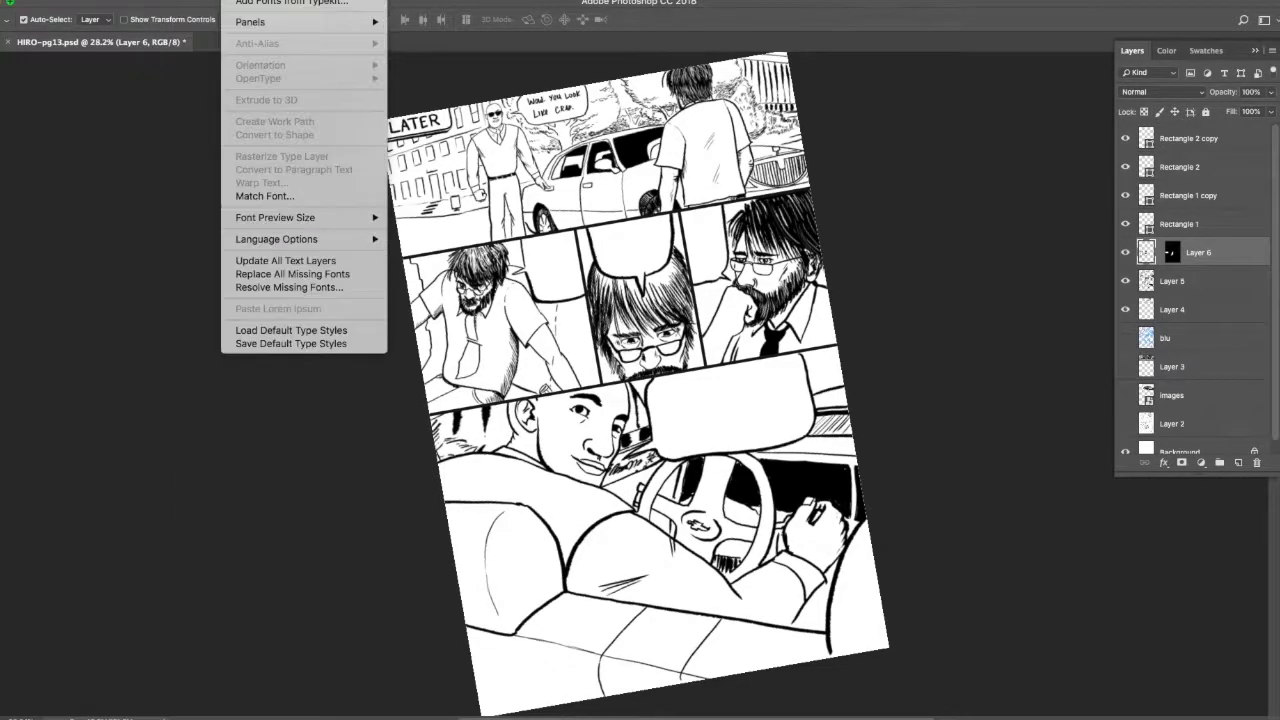
mouse_move(350, 148)
click(540, 228)
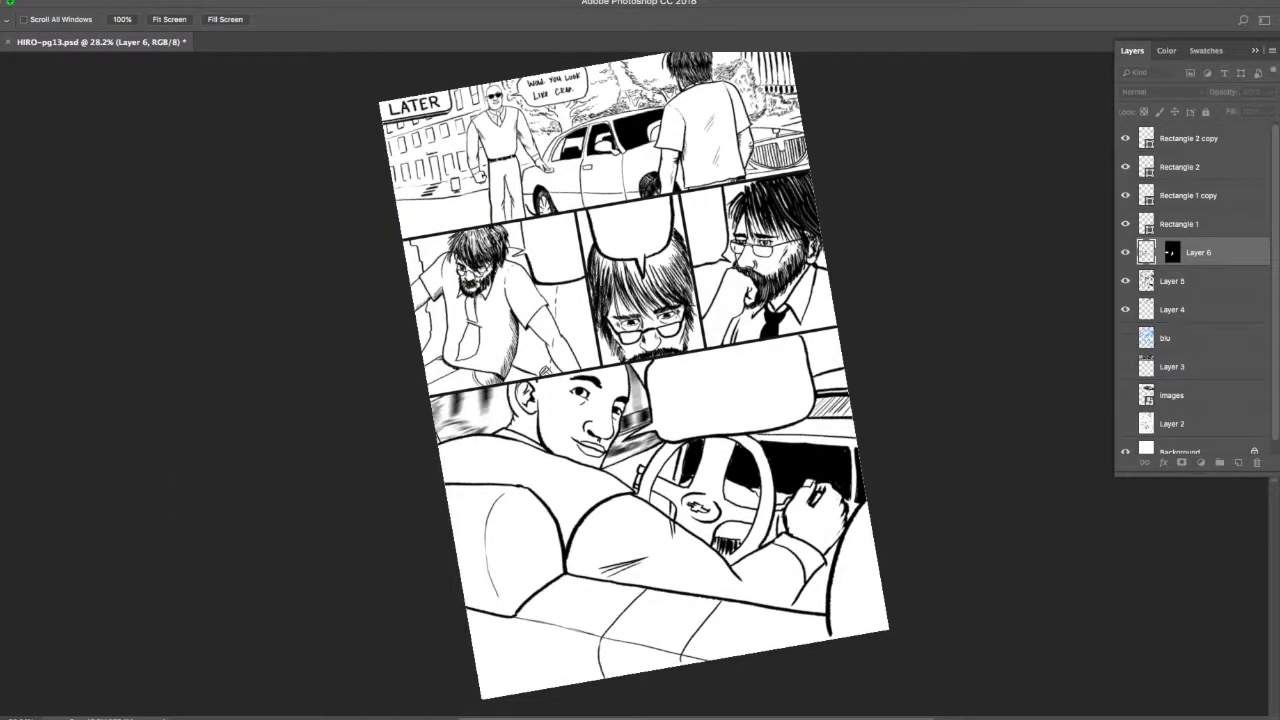
key(Return)
drag(1271, 92, 1239, 109)
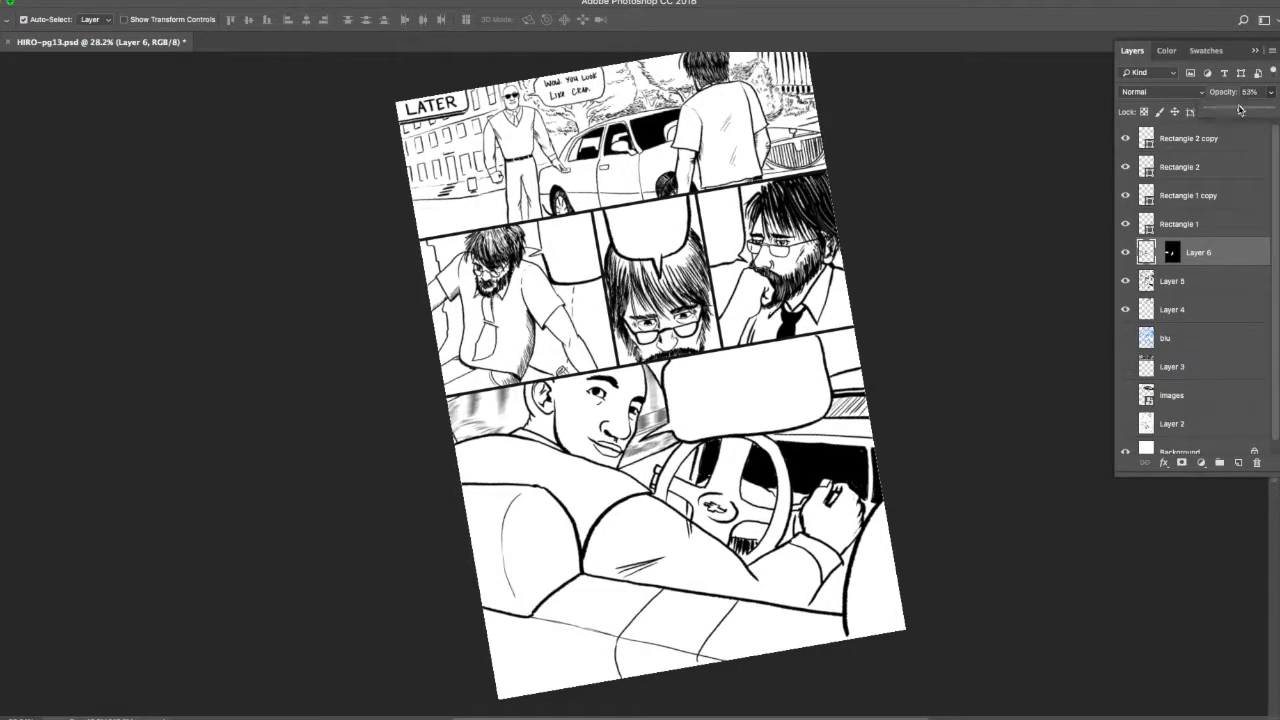
- Straighten the canvas view to a 0° rotation and save the file
key(r)
drag(800, 178, 833, 209)
key(super+s)
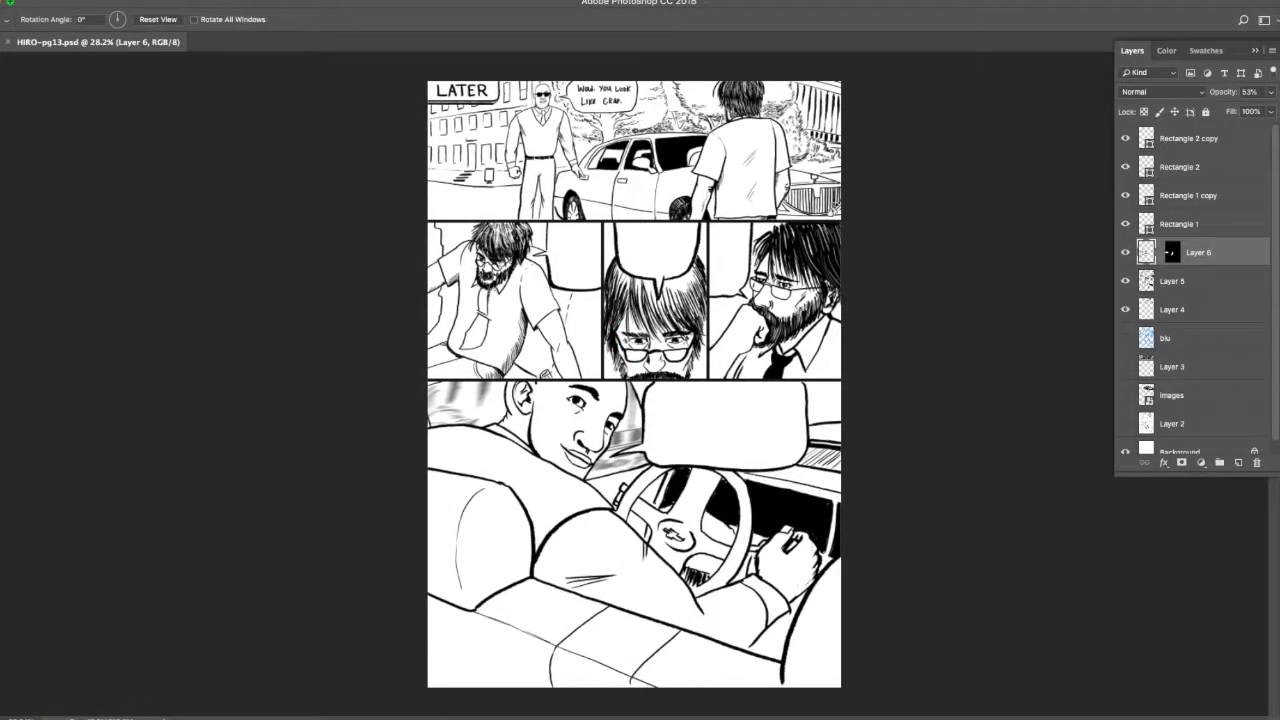
- Hatch the shaded face of the bench seat with vertical brush strokes on Layer 5
key(b)
click(1182, 280)
drag(430, 596, 431, 686)
mouse_move(441, 600)
mouse_down()
mouse_move(443, 686)
mouse_move(455, 686)
mouse_up()
drag(471, 612, 474, 686)
mouse_move(494, 620)
mouse_down()
mouse_move(497, 686)
mouse_move(525, 686)
mouse_up()
drag(564, 647, 567, 686)
- Hatch the driver's seat back and the seat at the panel's lower right corner with curved vertical strokes
drag(445, 490, 447, 597)
mouse_move(434, 490)
mouse_down()
mouse_move(432, 591)
mouse_move(469, 607)
mouse_up()
drag(463, 565, 473, 587)
drag(797, 628, 789, 686)
mouse_move(812, 622)
mouse_down()
mouse_move(803, 686)
mouse_move(823, 686)
mouse_up()
drag(838, 626, 834, 686)
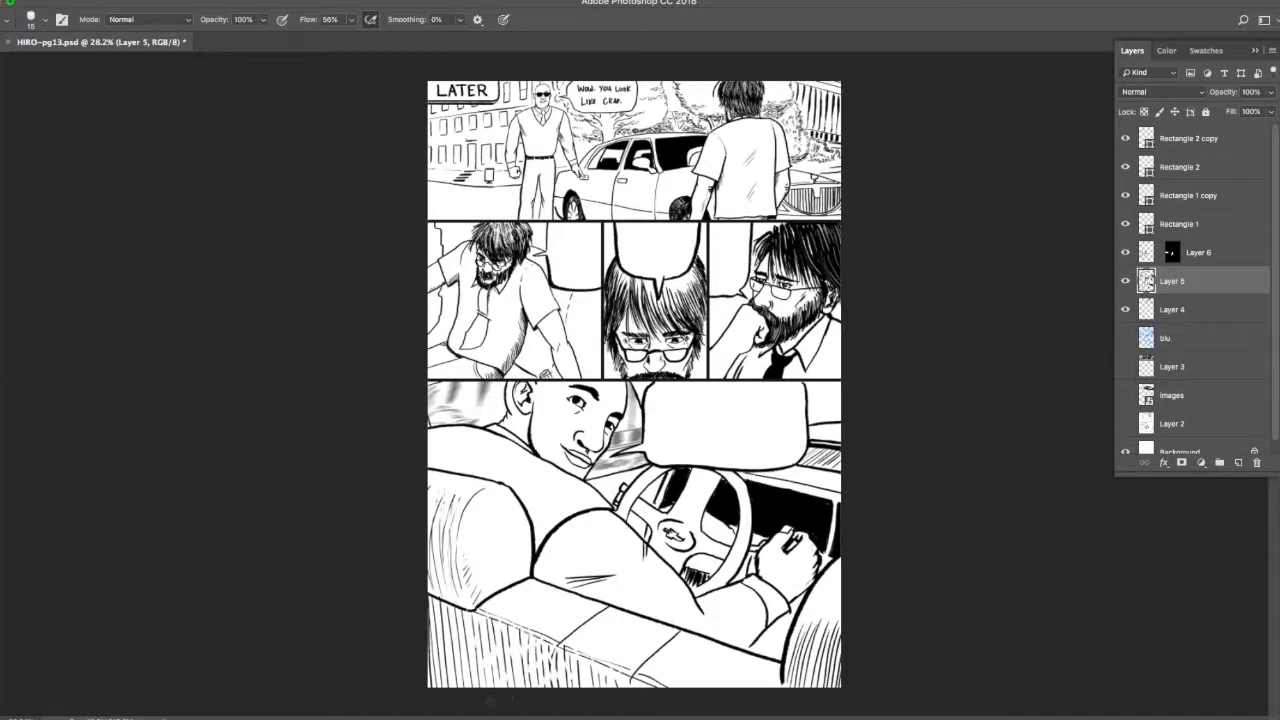
- Thicken the outlines of the driver's seat back and the bench seat's long upper edge with a size 30 brush
alt+click(680, 589)
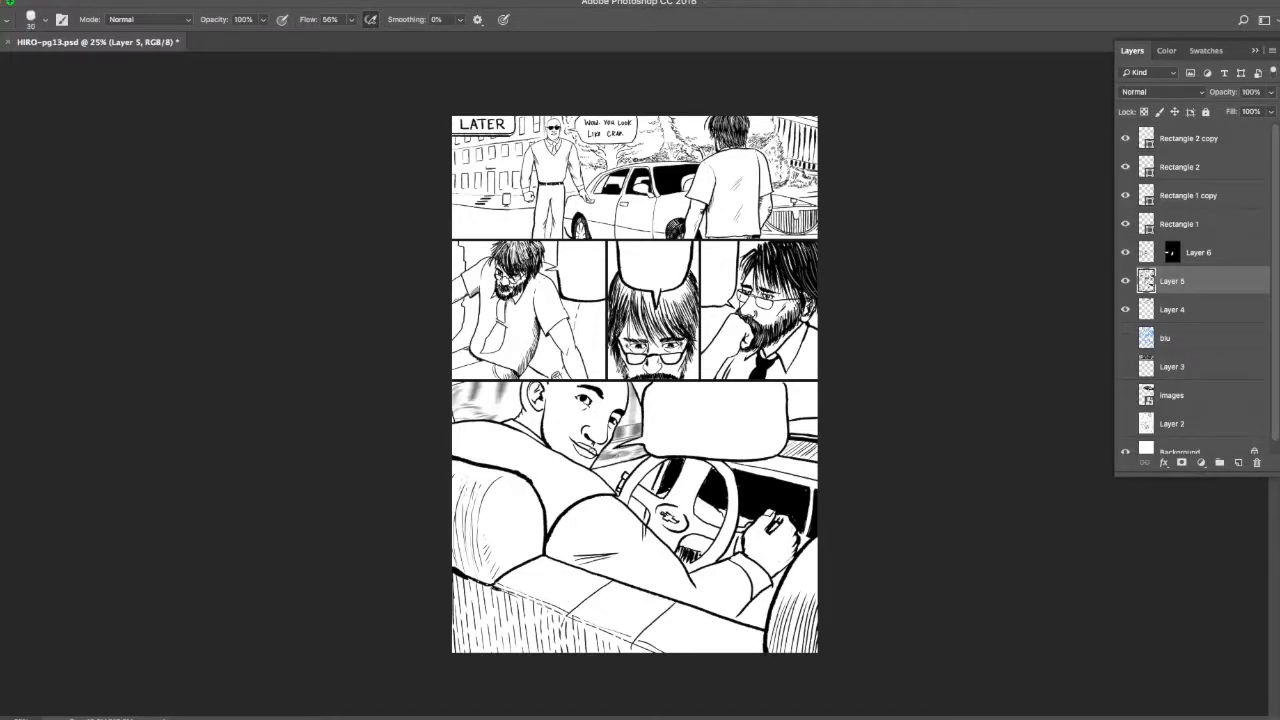
drag(545, 548, 764, 630)
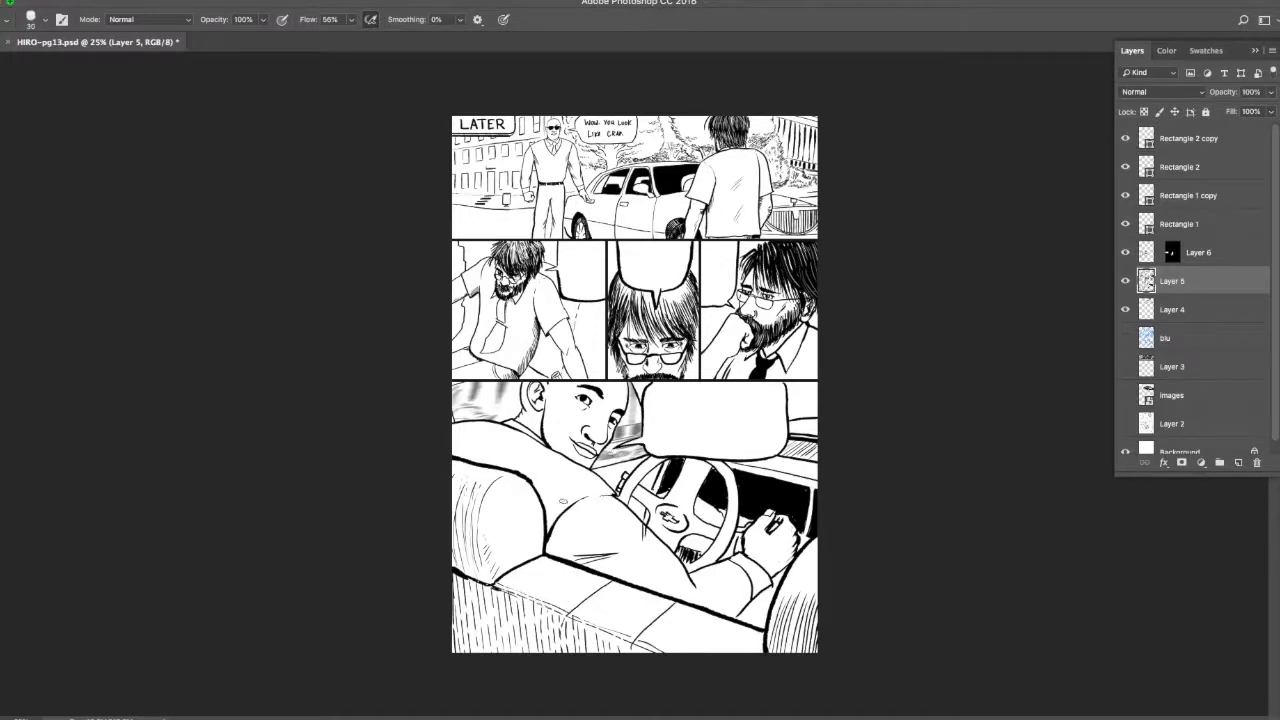
scroll(557, 511, up, 5)
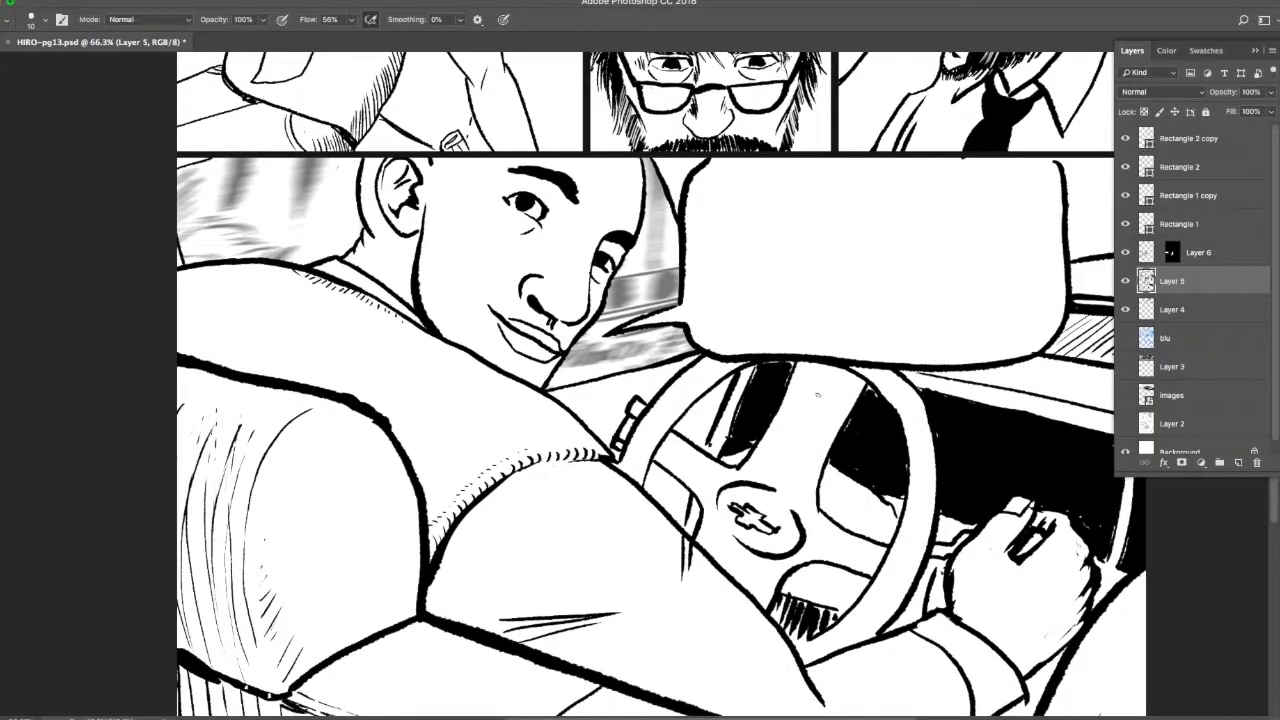
- Hatch the shaded areas around the driver's hand and sleeve and beside the steering wheel with short thin strokes
drag(940, 559, 930, 611)
drag(944, 559, 934, 607)
drag(1122, 568, 1098, 599)
drag(1000, 620, 950, 472)
drag(903, 621, 893, 643)
mouse_move(934, 577)
mouse_down()
mouse_move(926, 642)
mouse_move(942, 641)
mouse_up()
mouse_move(998, 514)
mouse_down()
mouse_move(968, 603)
mouse_move(997, 532)
mouse_up()
- Ink short stitch marks along the inner edge of the steering wheel's left rim and add detail strokes along the central spoke
scroll(437, 406, down, 5)
scroll(526, 380, up, 10)
mouse_move(293, 360)
mouse_down()
mouse_move(306, 371)
mouse_move(311, 361)
mouse_up()
drag(315, 310, 322, 325)
drag(320, 293, 329, 304)
mouse_move(335, 262)
mouse_down()
mouse_move(342, 276)
mouse_move(356, 259)
mouse_up()
drag(362, 224, 372, 235)
drag(410, 180, 318, 295)
drag(352, 250, 361, 261)
drag(438, 181, 448, 191)
drag(484, 154, 496, 162)
drag(635, 156, 552, 156)
drag(494, 254, 445, 382)
drag(849, 243, 790, 340)
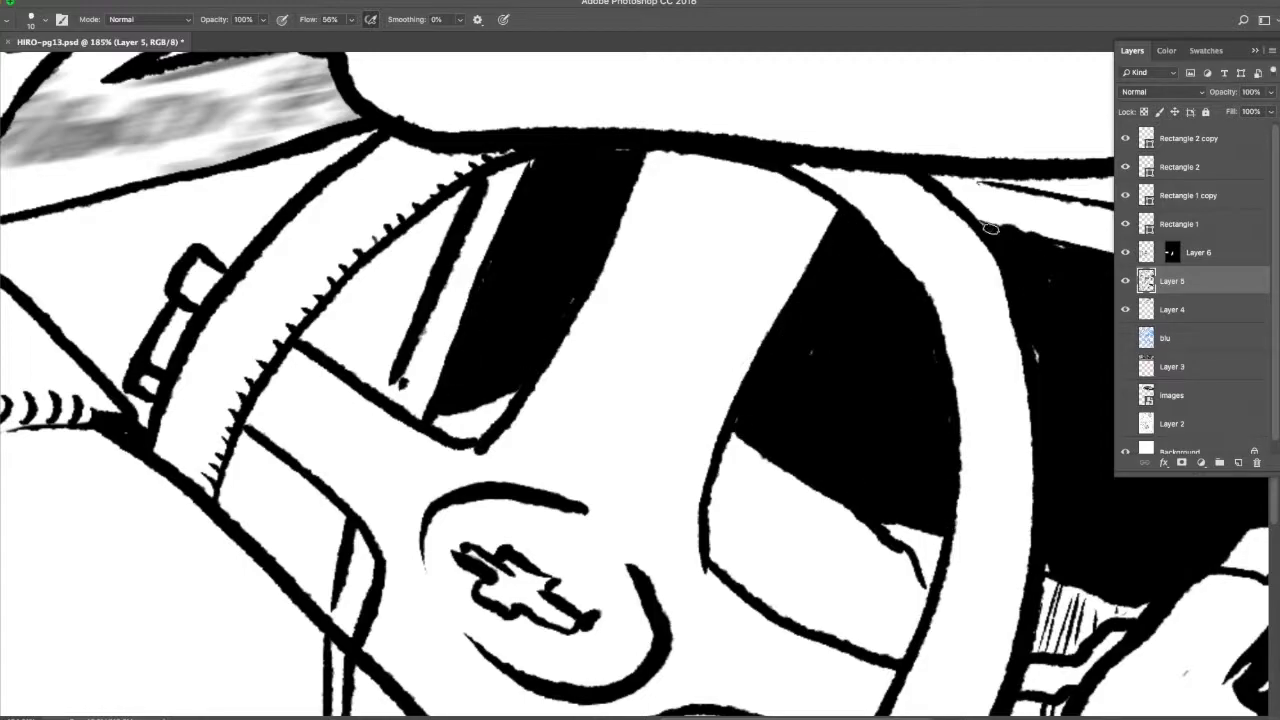
- Continue the stitch marks down the inner edge of the steering wheel's right rim to its lower end
mouse_move(828, 190)
mouse_down()
mouse_move(915, 288)
mouse_move(960, 400)
mouse_move(965, 553)
mouse_move(934, 614)
mouse_up()
scroll(918, 358, down, 3)
mouse_move(918, 358)
mouse_down()
mouse_move(866, 480)
mouse_move(774, 596)
mouse_move(640, 684)
mouse_up()
- Shade the steering column and the wheel's lower centre with curved hatching strokes
drag(602, 516, 690, 446)
drag(716, 184, 745, 323)
drag(614, 521, 710, 448)
drag(638, 537, 738, 476)
drag(682, 552, 755, 501)
drag(731, 553, 777, 501)
drag(778, 565, 803, 520)
drag(450, 158, 508, 125)
key(ctrl+minus)
key(ctrl+minus)
key(ctrl+minus)
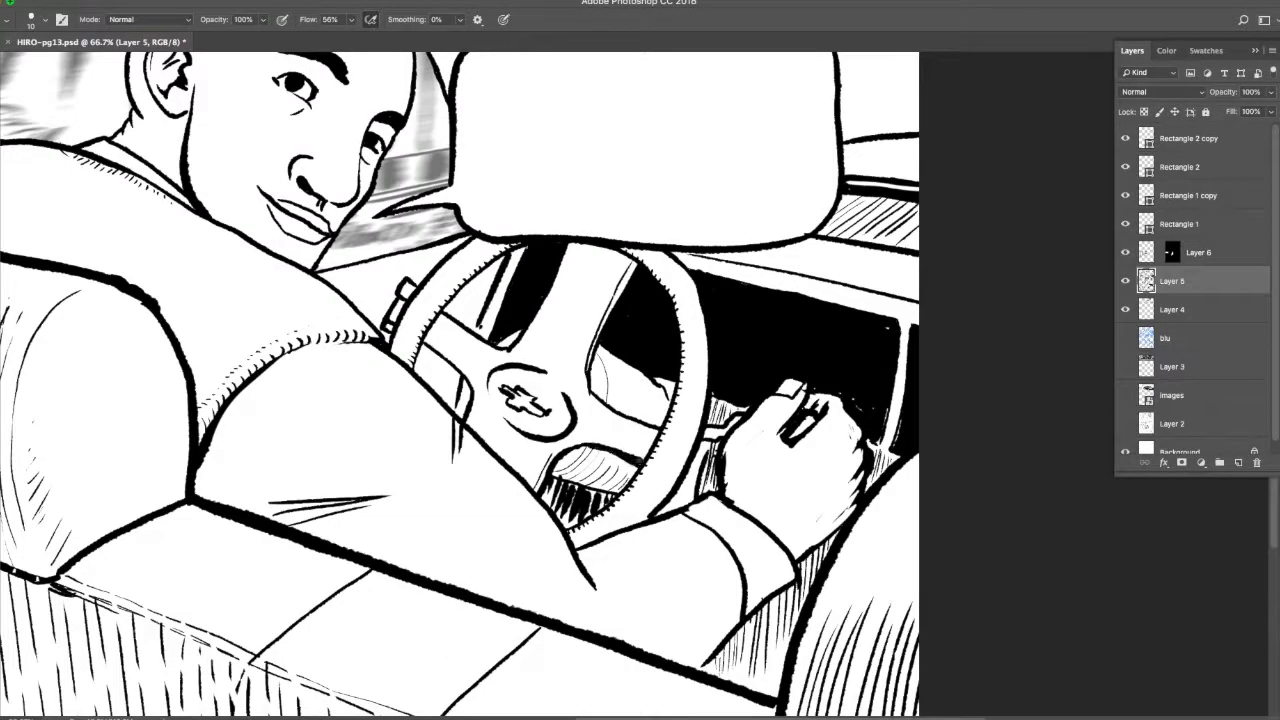
key(ctrl+minus)
key(ctrl+minus)
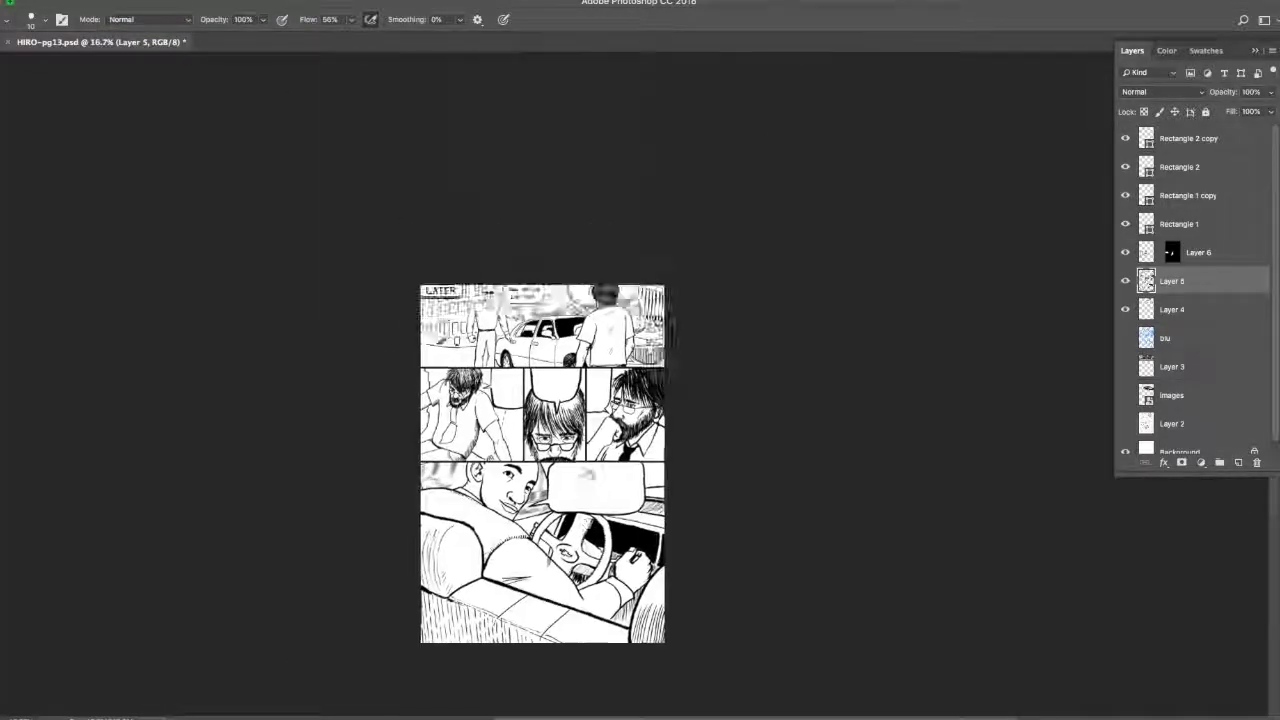